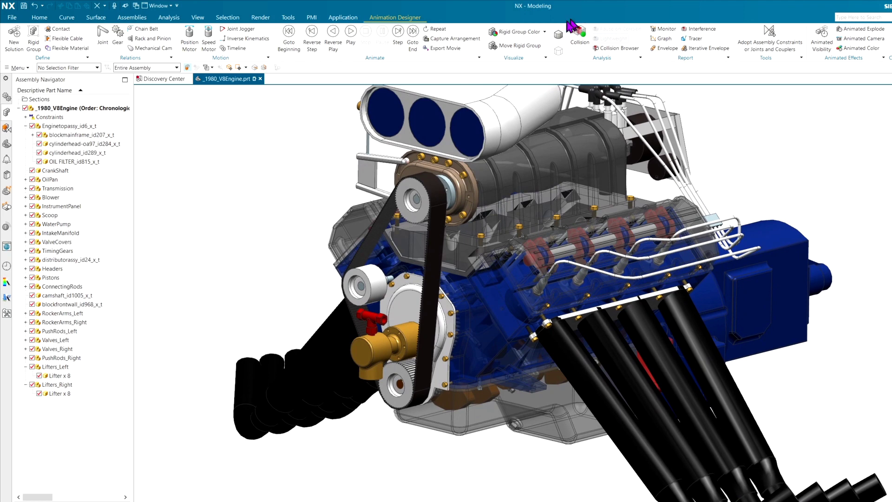
Hide the OilPan, Transmission, Blower, InstrumentPanel, Scoop, WaterPump, IntakeManifold and ValveCovers components of the V8 engine assembly.
left_click(32, 180)
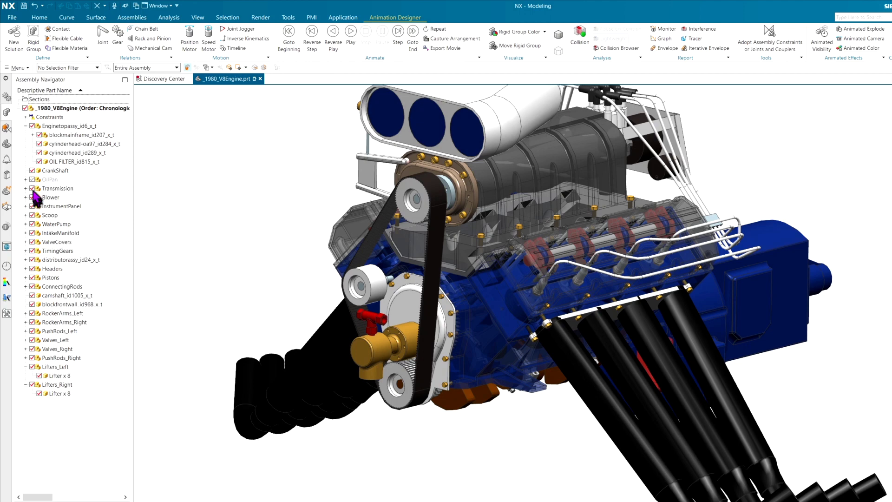
left_click(33, 189)
left_click(32, 197)
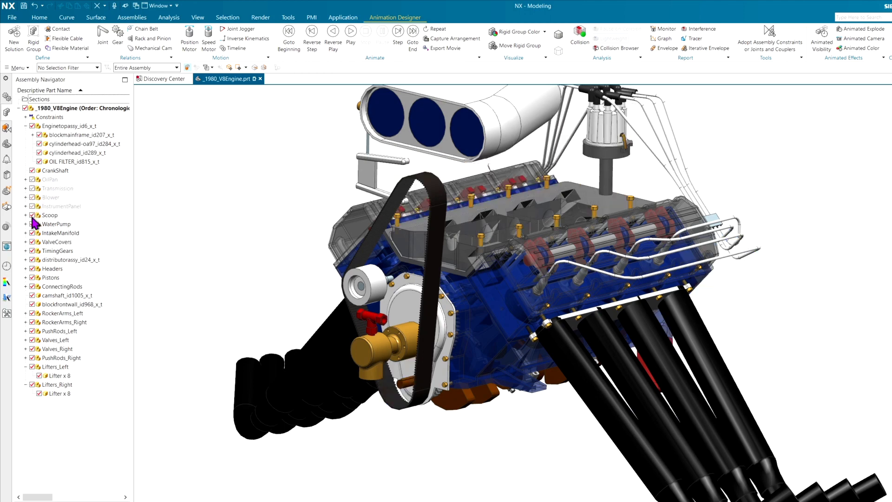
left_click(32, 215)
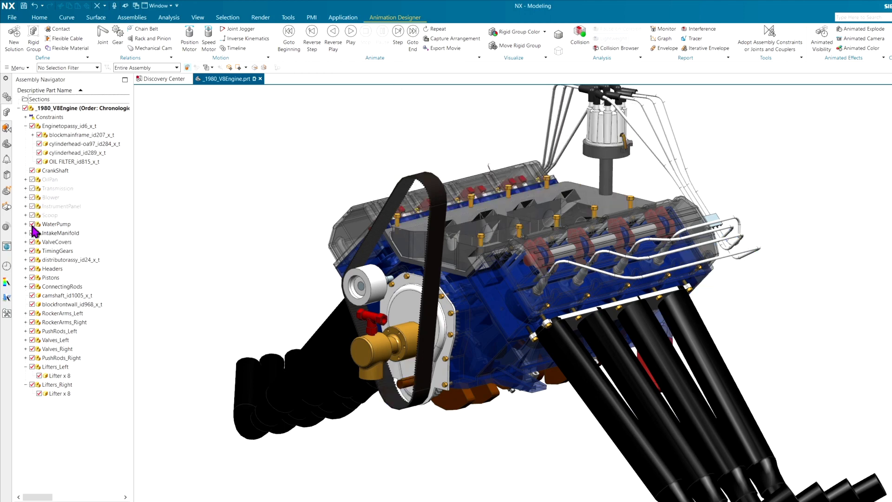
left_click(33, 224)
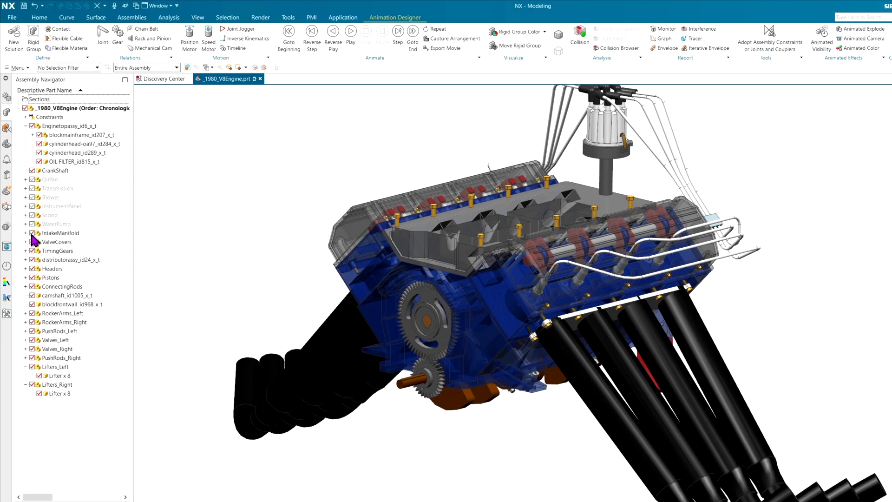
left_click(32, 232)
left_click(32, 242)
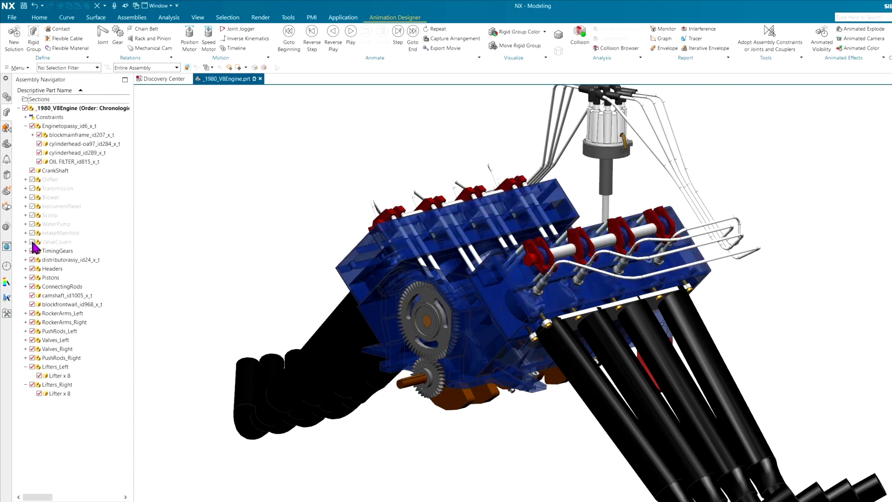
Hide both cylinder heads, the Headers component, and the distributor's cap and spark plug wires to expose the engine's moving parts.
left_click(35, 269)
scroll(231, 163, "up", 5)
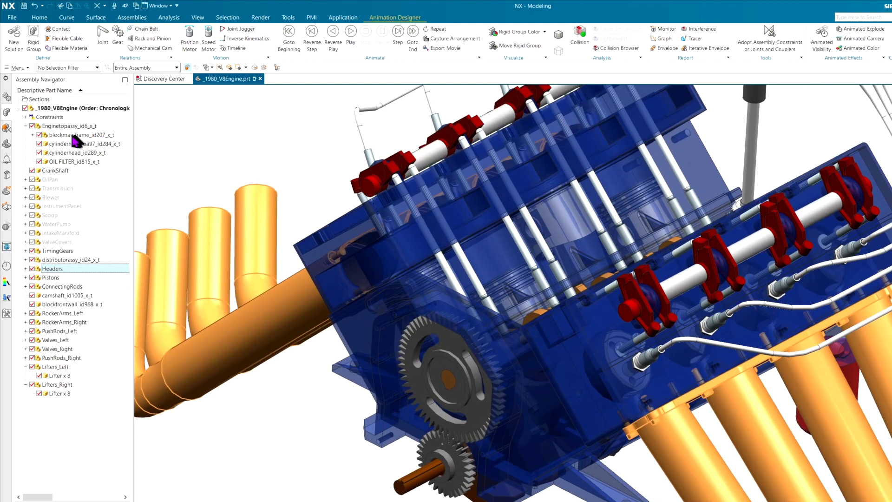
left_click(40, 143)
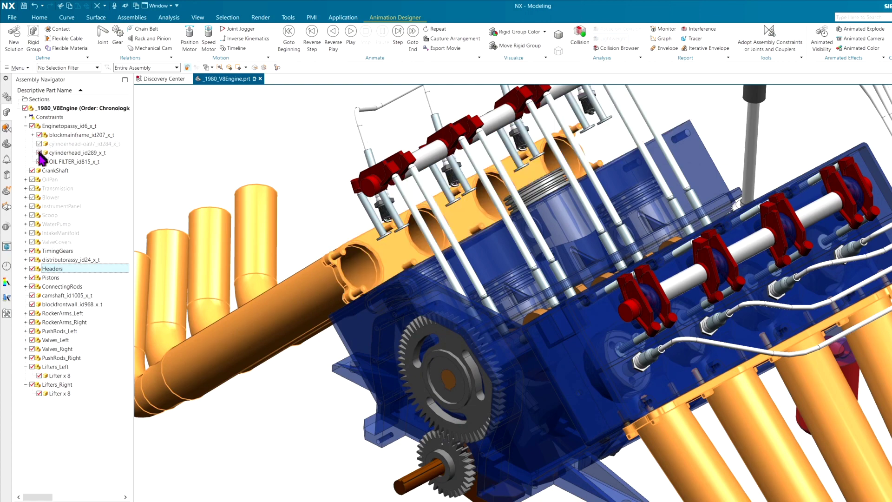
left_click(40, 153)
middle_click_drag(199, 149, 172, 240)
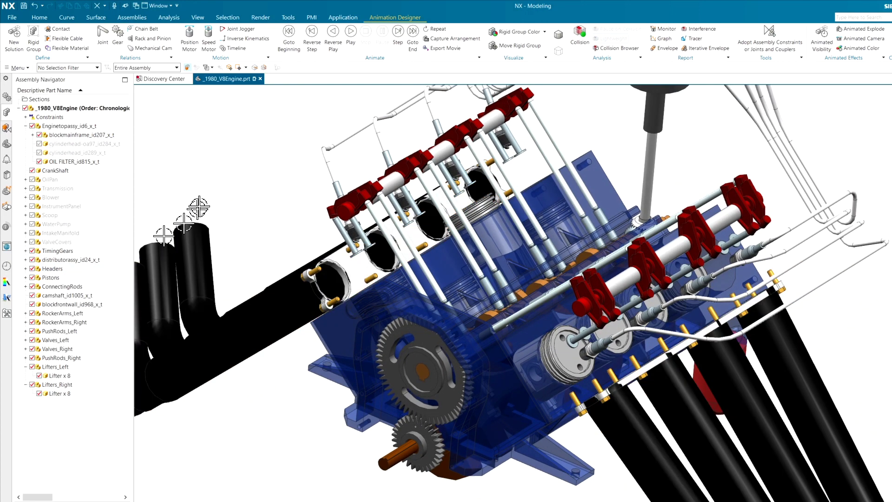
middle_click_drag(198, 206, 219, 146)
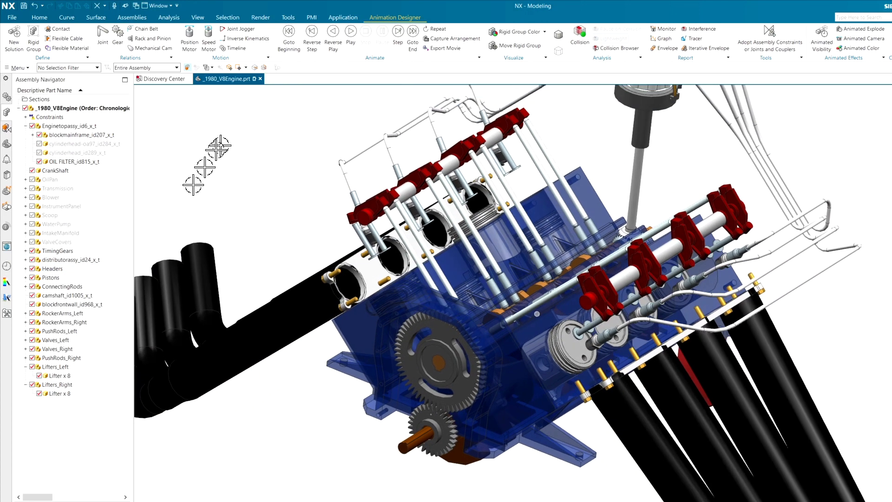
left_click(32, 269)
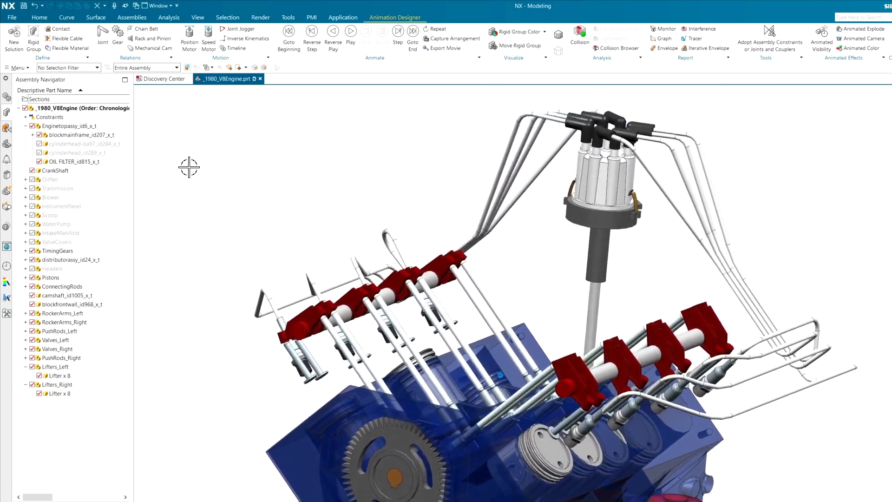
middle_click_drag(189, 168, 401, 171)
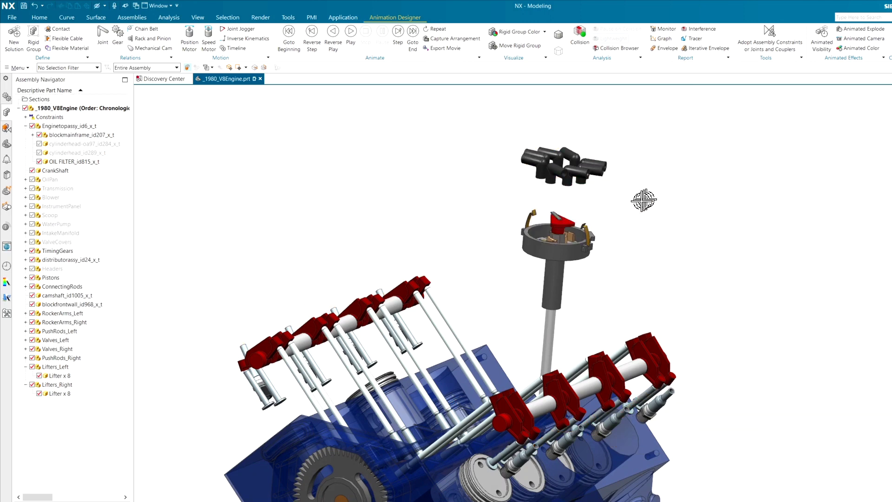
Create a single rigid group from the engine block, front wall, both rocker shafts and the distributor housing.
middle_click_drag(380, 177, 378, 177)
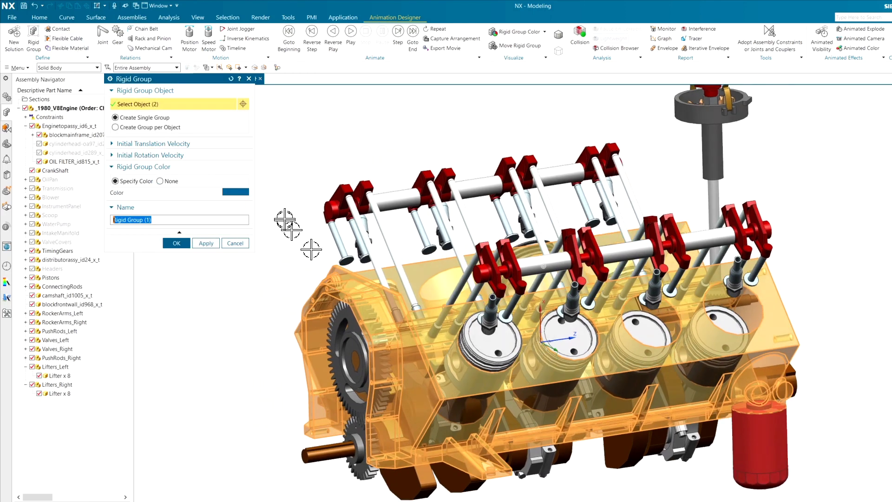
scroll(291, 217, "up", 5)
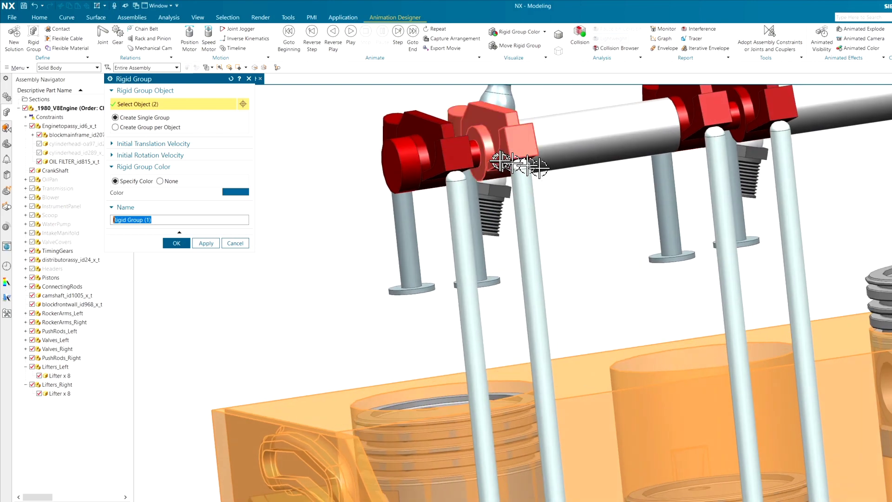
left_click(465, 160)
scroll(434, 223, "down", 2)
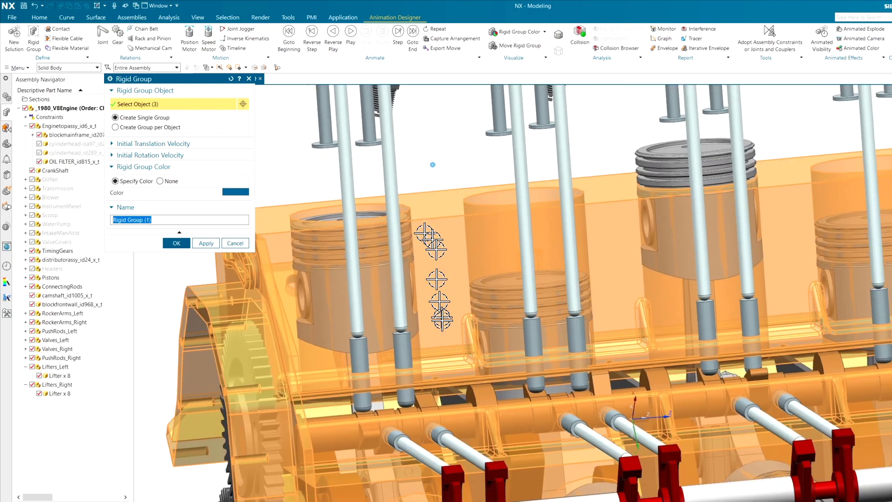
middle_click_drag(442, 320, 456, 337)
left_click(470, 350)
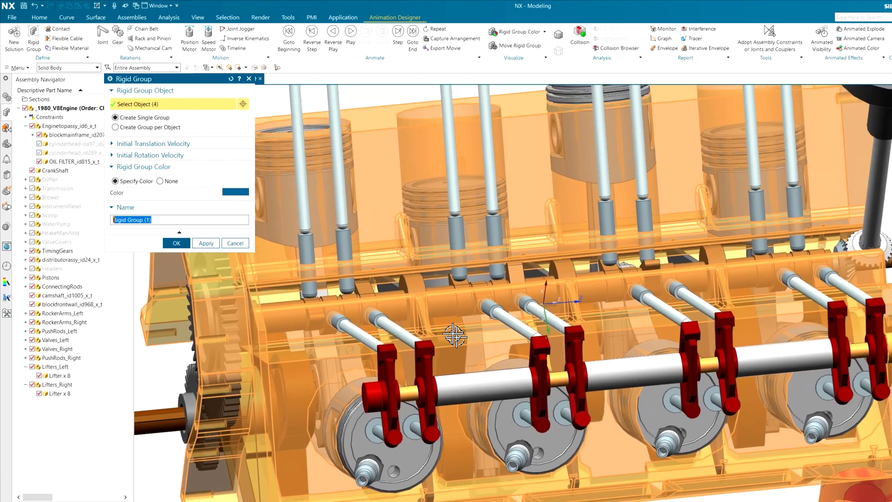
key("Home")
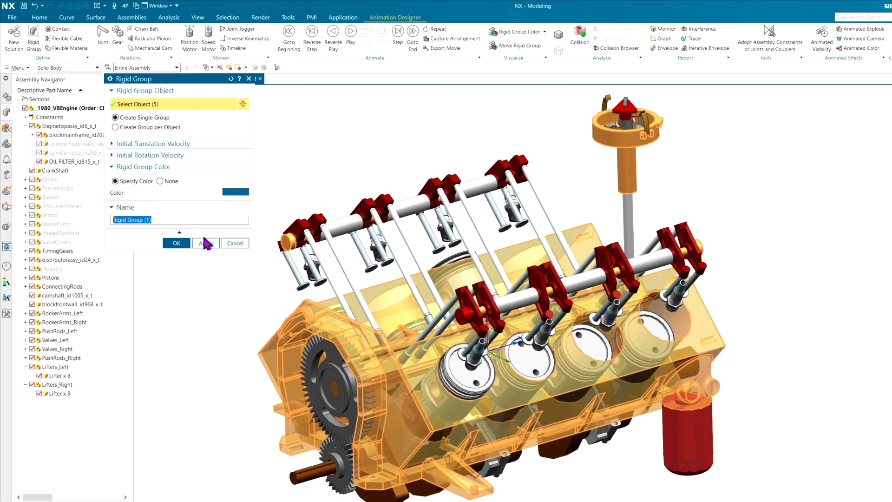
middle_click_drag(299, 155, 267, 181)
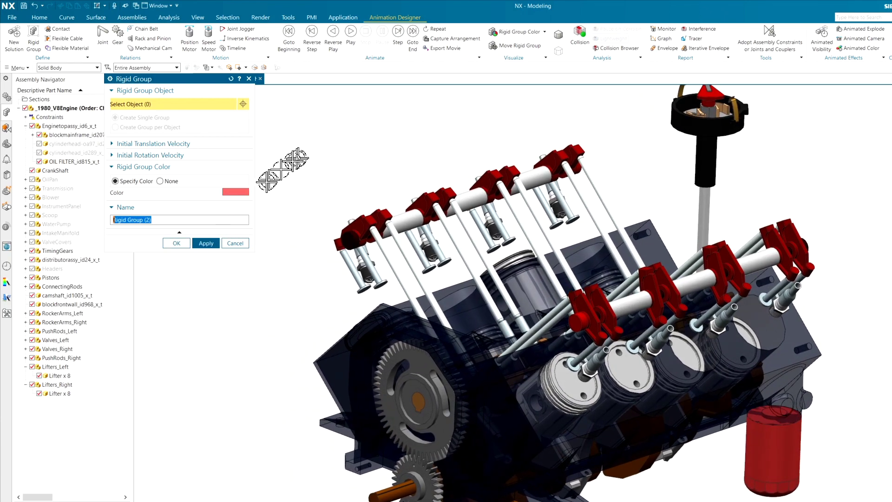
left_click(236, 242)
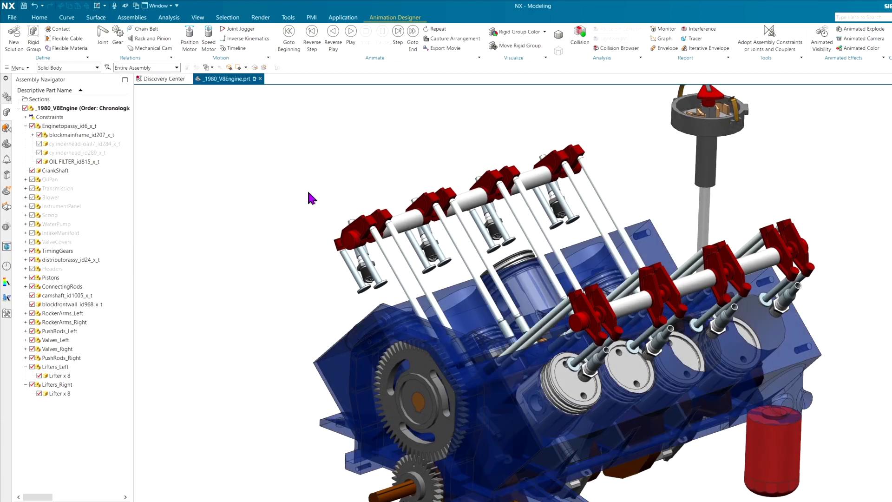
Turn on rigid group colors and create a single rigid group from the crankshaft and its timing gear.
left_click(493, 34)
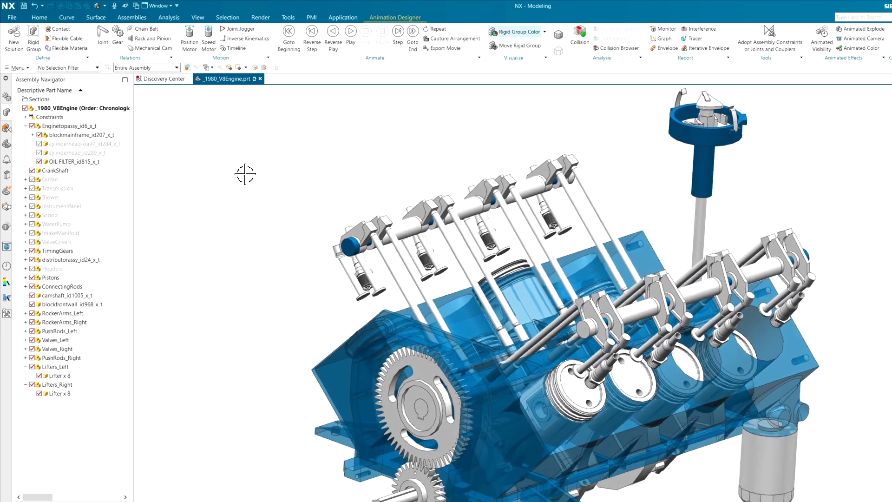
middle_click_drag(245, 174, 245, 181)
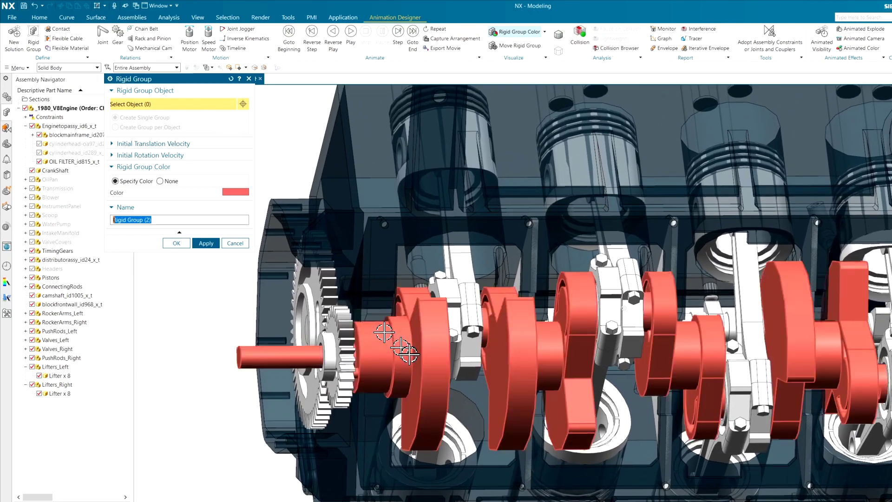
left_click(398, 351)
left_click(348, 358)
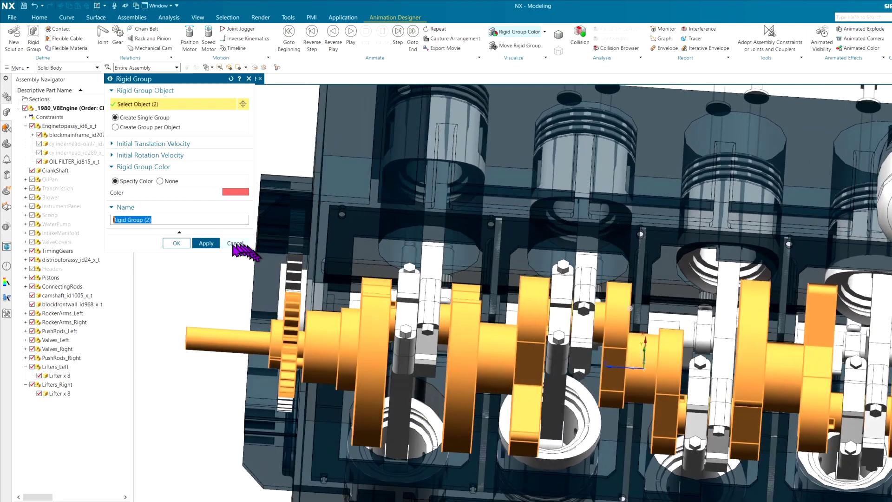
left_click(206, 243)
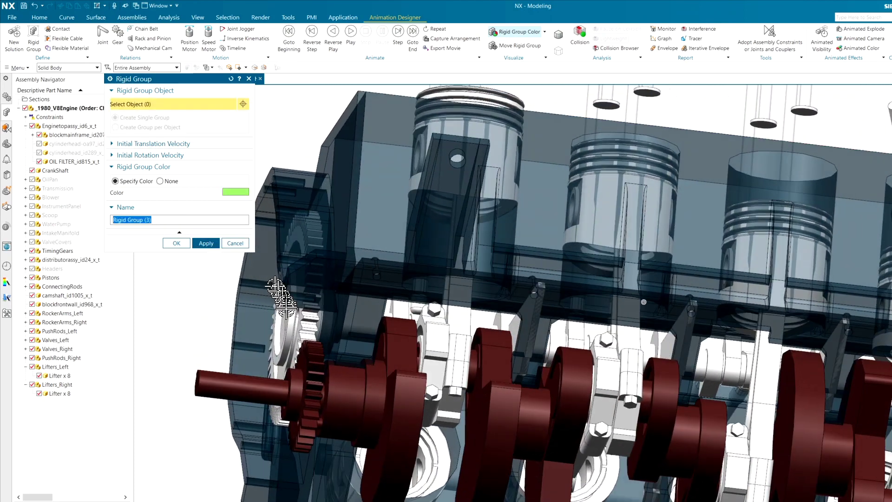
Create a single rigid group from the camshaft, its front timing gear and its distributor drive gear.
middle_click_drag(399, 338, 532, 270)
left_click(585, 288)
scroll(688, 230, "up", 5)
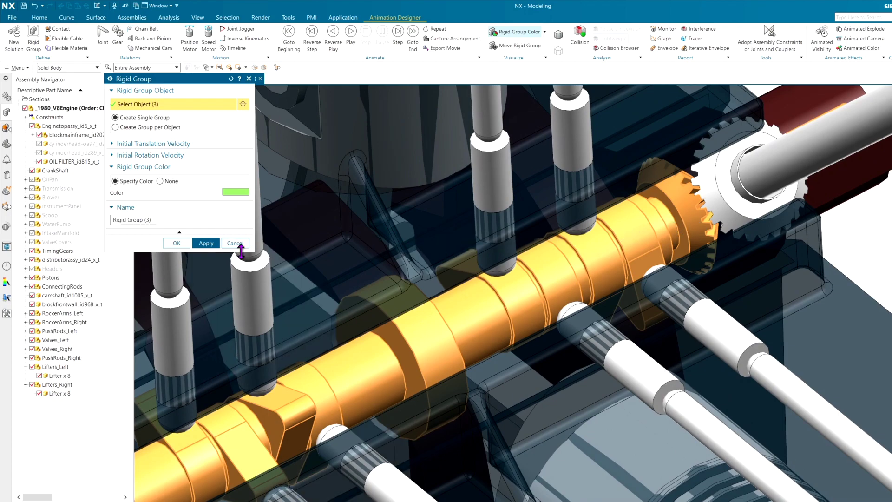
left_click(205, 243)
Create a single rigid group from the distributor's shaft, drive gear and rotor parts.
middle_click_drag(518, 249, 617, 266)
scroll(529, 378, "down", 4)
scroll(578, 260, "up", 2)
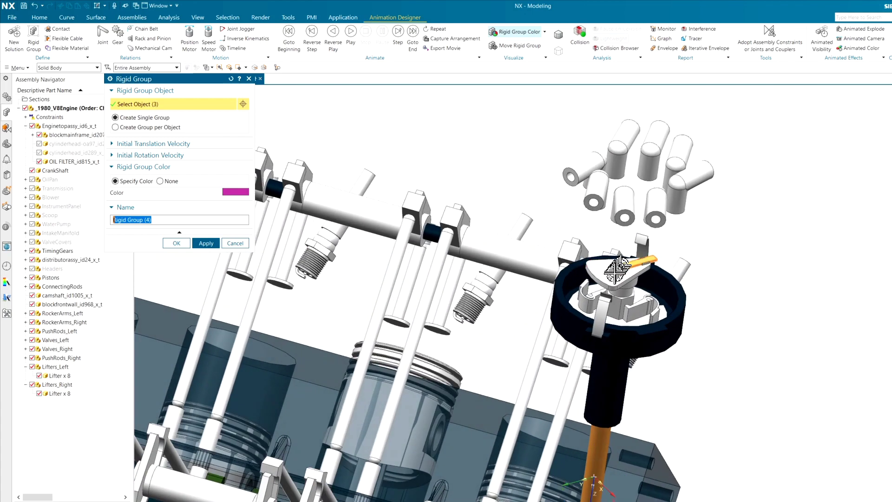
scroll(497, 203, "down", 4)
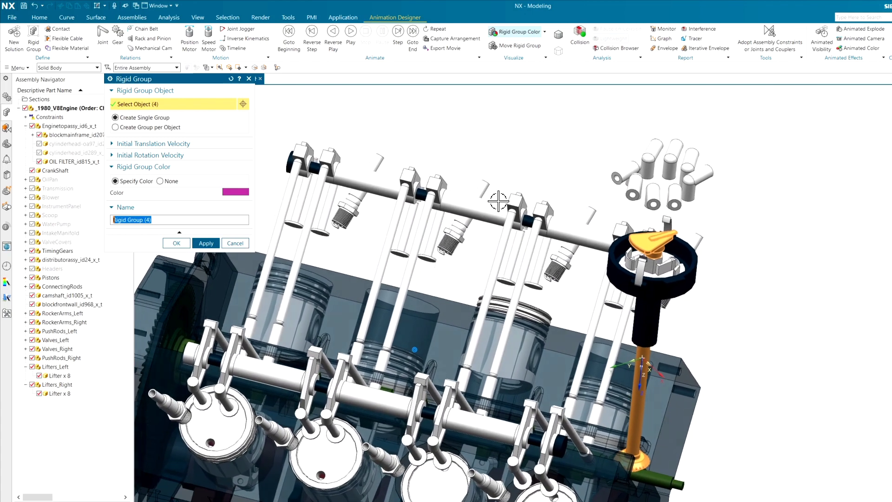
middle_click_drag(497, 203, 466, 204)
left_click(206, 243)
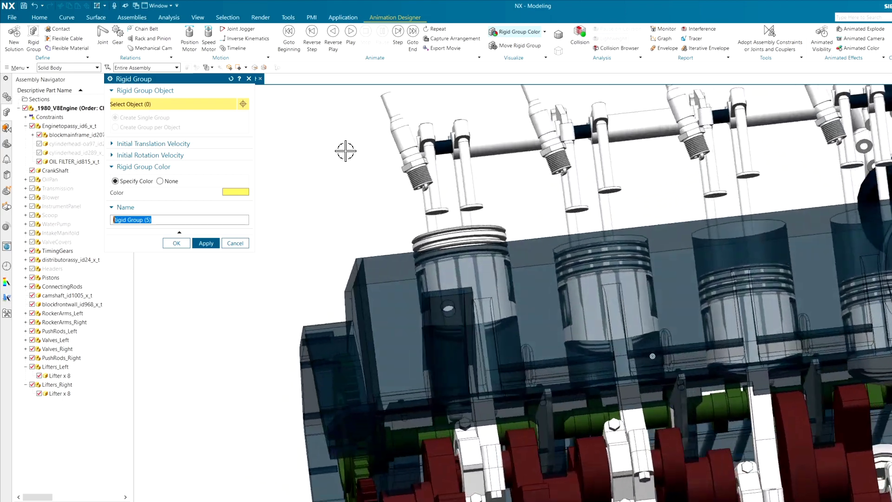
Create a rigid group from the first piston at the timing gear end of the block.
middle_click_drag(346, 151, 344, 150)
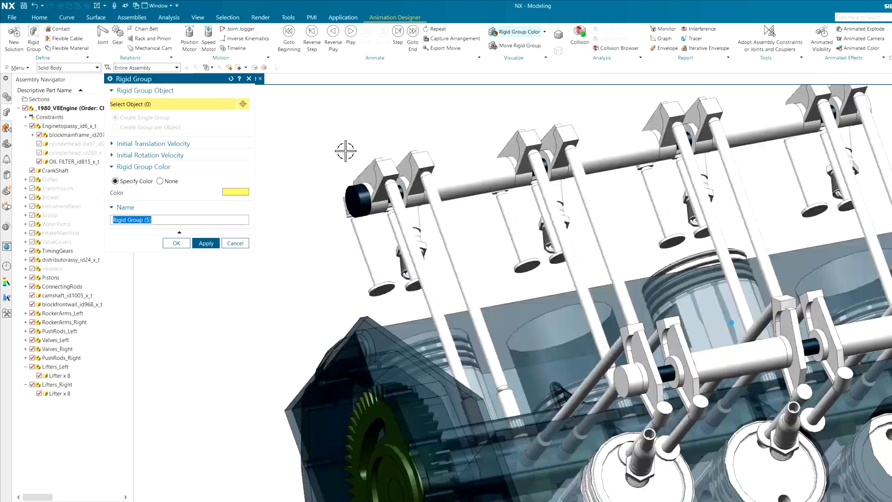
scroll(396, 209, "up", 3)
left_click(478, 109)
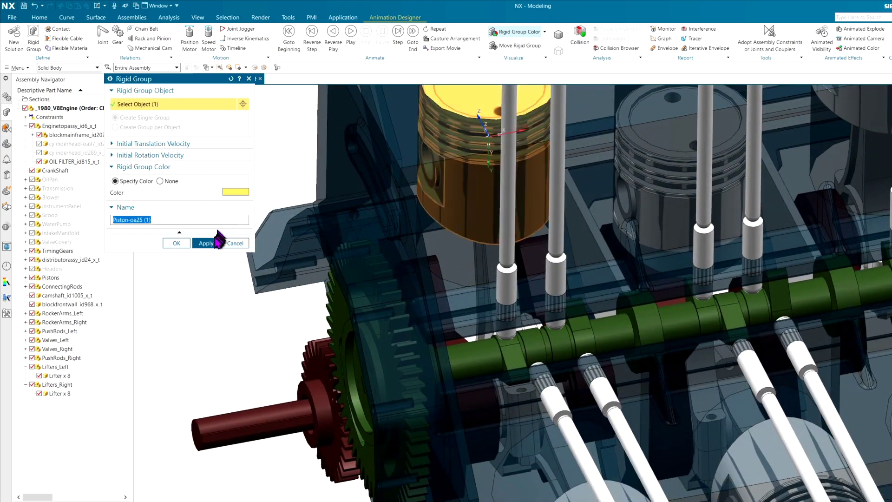
left_click(213, 243)
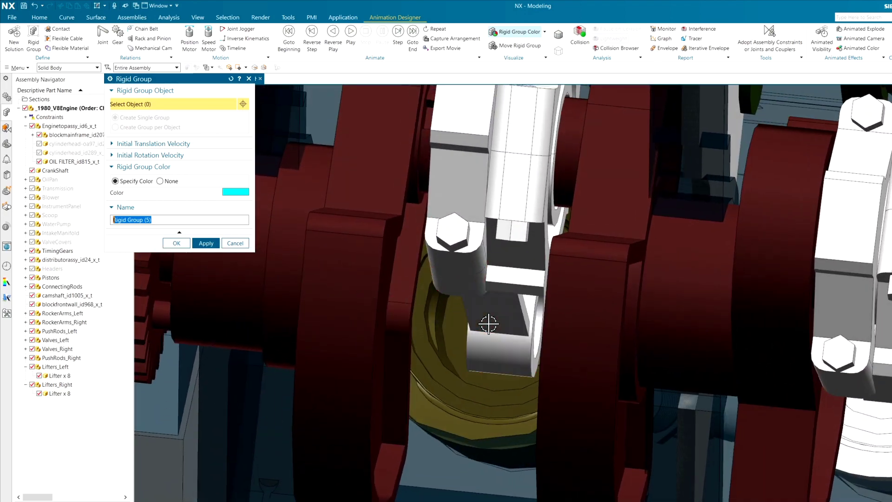
Create a single rigid group from the first piston's connecting rod, rod cap and bolts.
left_click(460, 249)
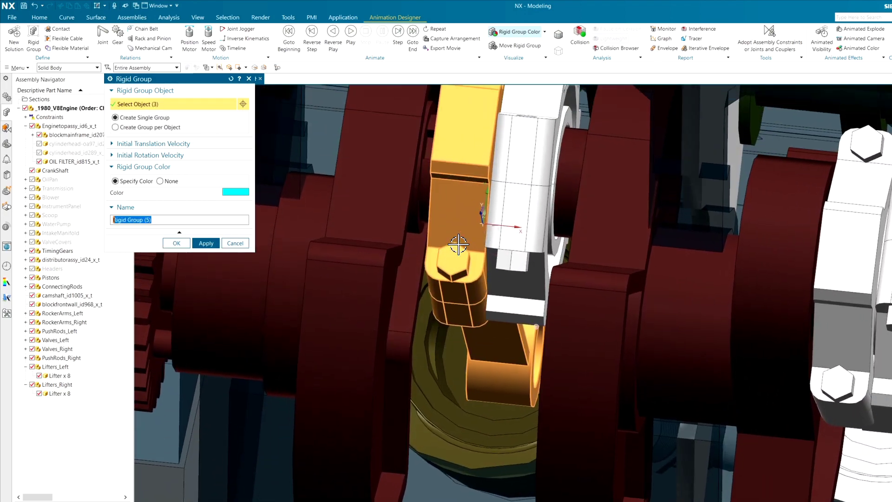
left_click(528, 223)
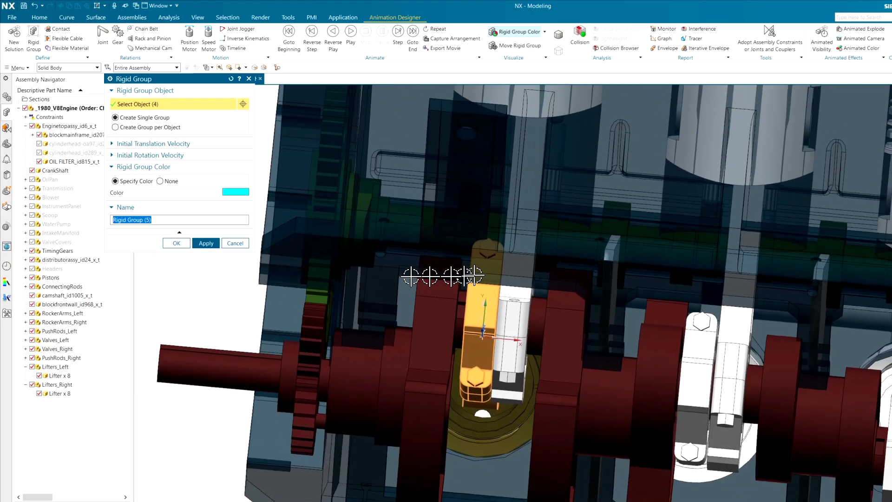
left_click(206, 244)
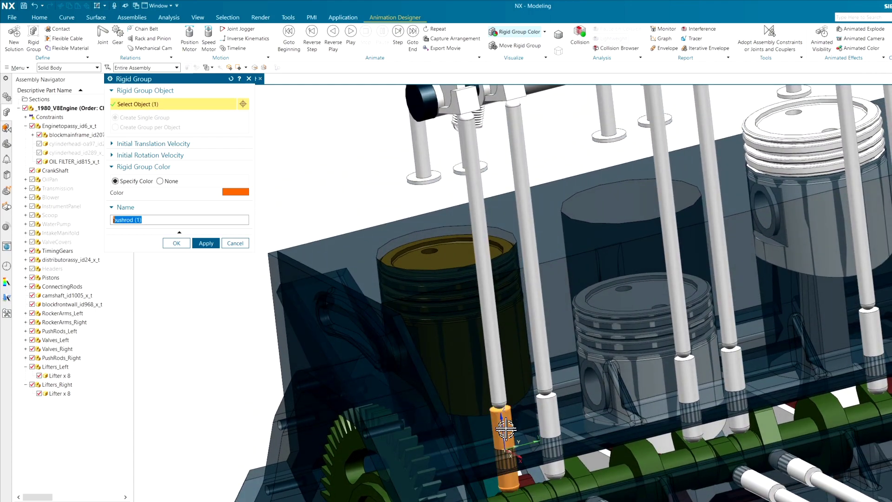
Create separate rigid groups for the first cylinder's lifter, push rod, rocker arm and valve, using one group per object.
left_click(497, 394)
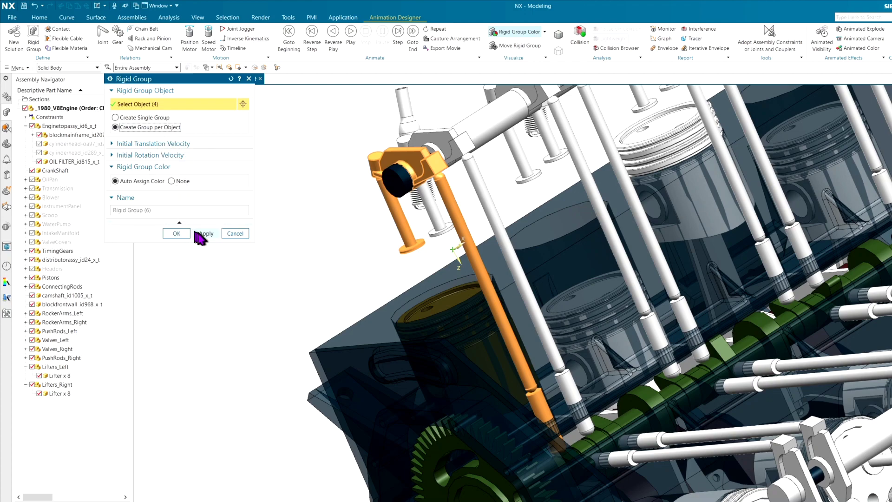
left_click(185, 234)
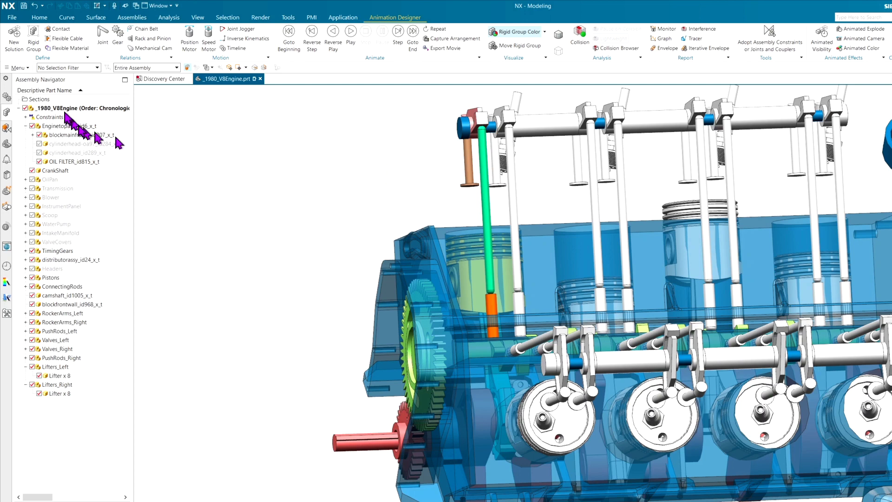
Create a fixed joint on the engine block's rigid group.
left_click(7, 96)
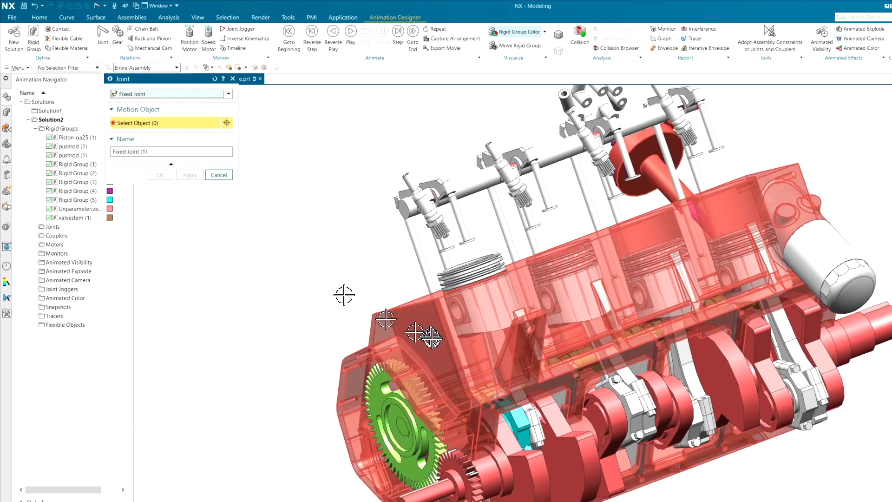
left_click(409, 321)
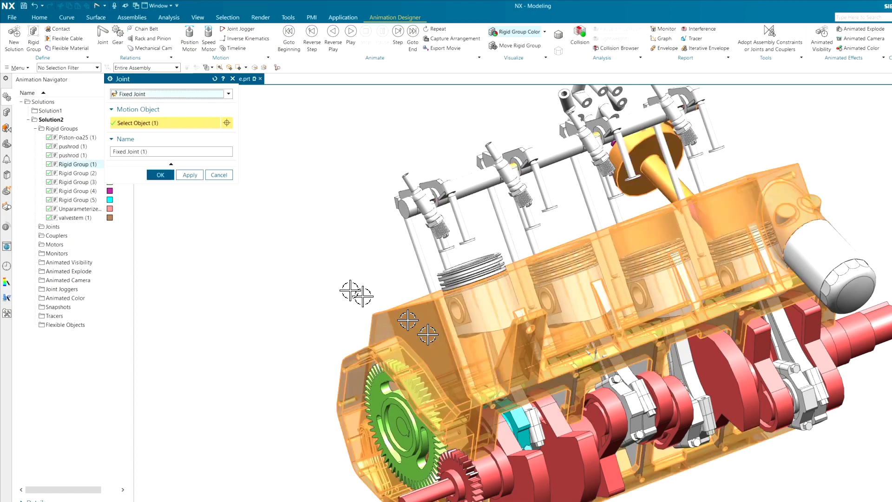
left_click(190, 175)
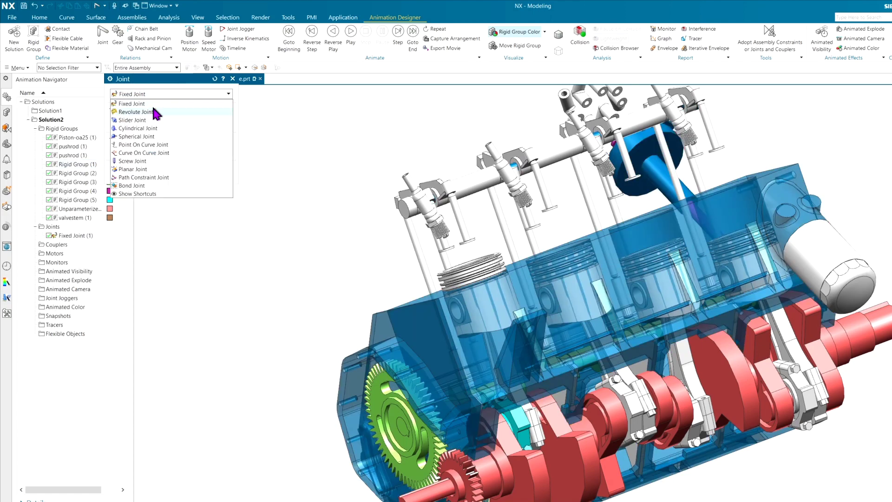
Create a revolute joint between the crankshaft and the engine block, with its axis on the crankshaft's cylindrical journal face.
left_click(136, 112)
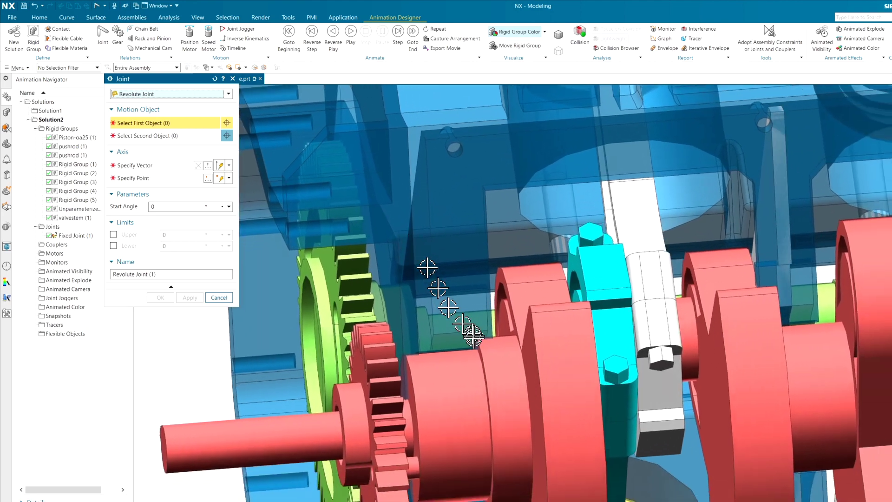
left_click(472, 339)
left_click(454, 312)
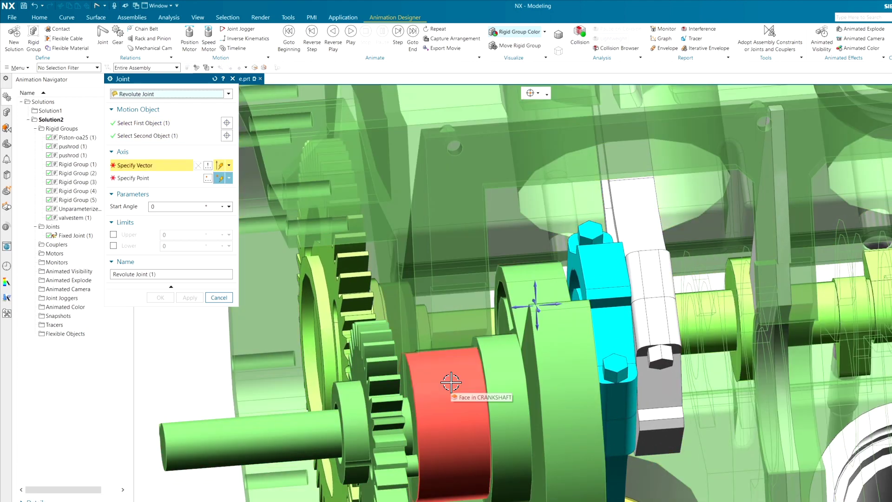
scroll(451, 382, "down", 2)
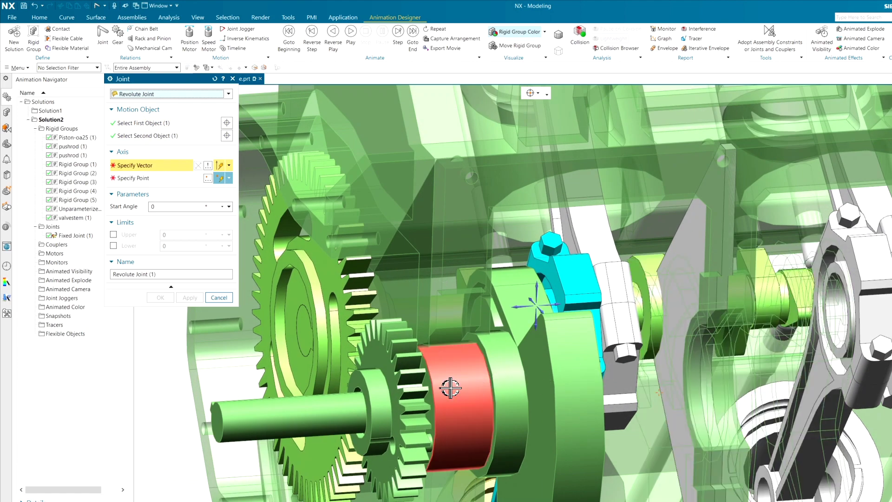
left_click(451, 381)
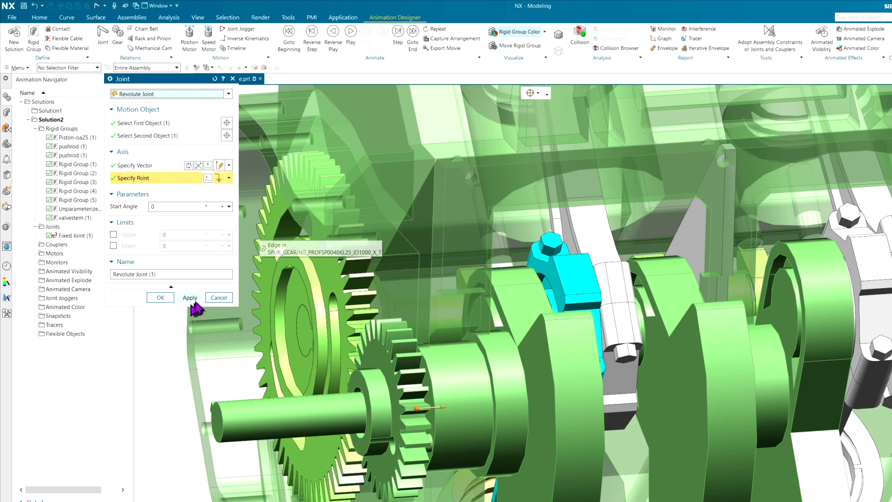
left_click(194, 301)
Create a revolute joint between the camshaft with its timing gear and the engine block, about the camshaft's axis.
left_click(294, 322)
middle_click_drag(295, 322, 290, 309)
scroll(290, 309, "up", 8)
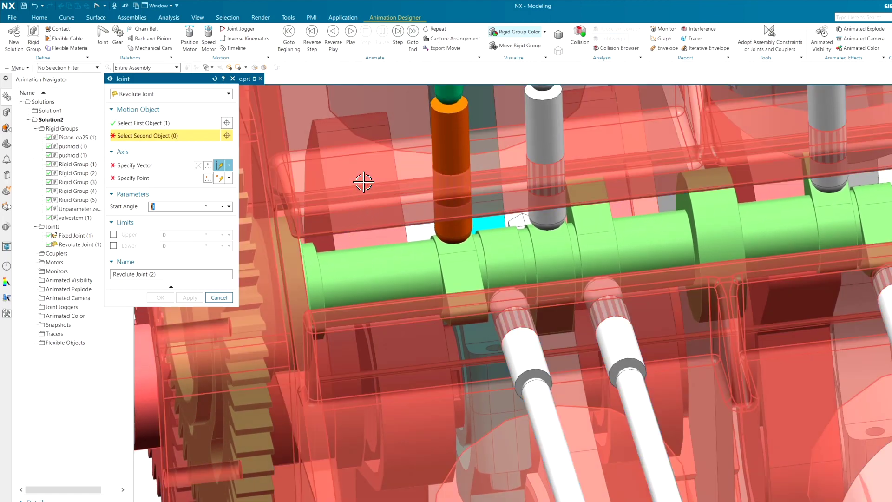
left_click(363, 181)
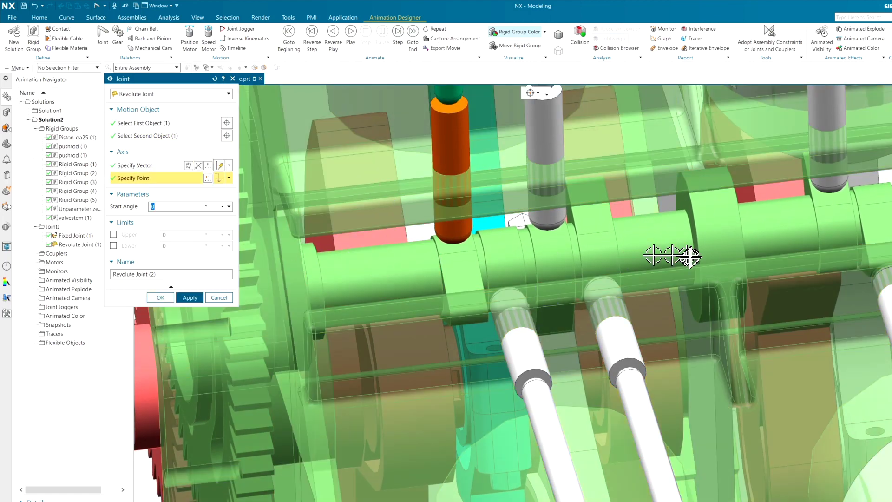
middle_click_drag(374, 271, 537, 181)
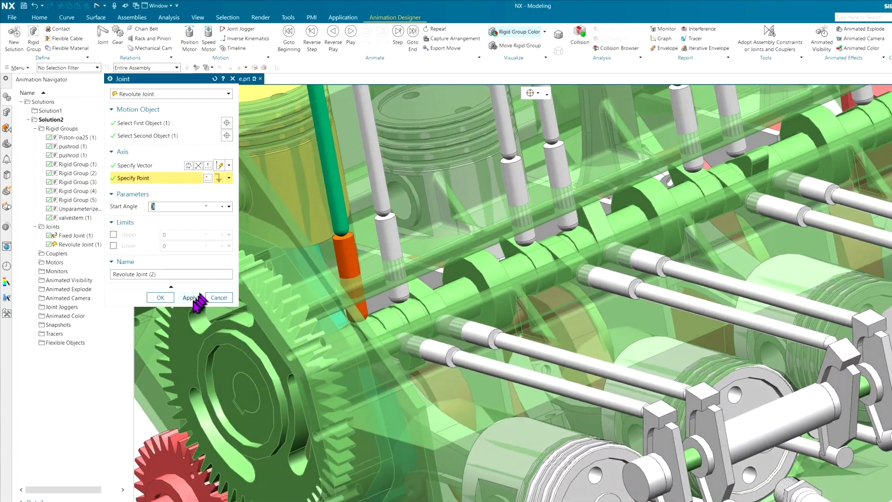
left_click(189, 296)
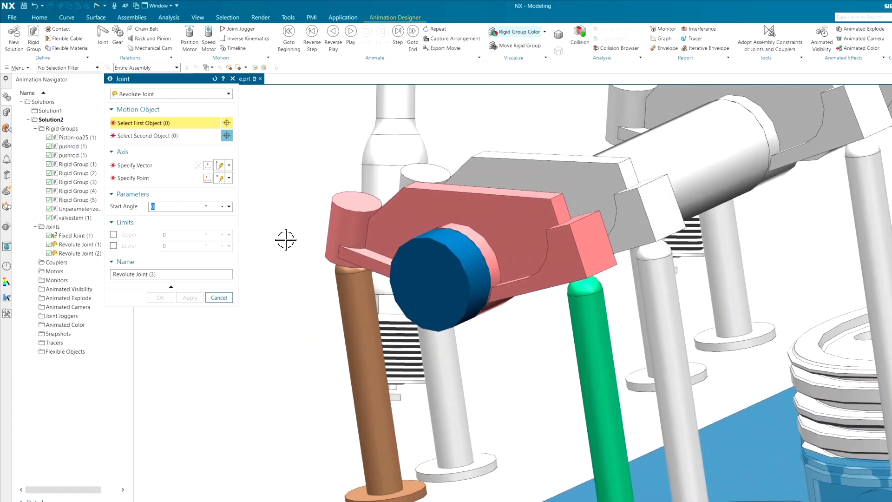
Create a revolute joint between the first cylinder's rocker arm and the engine block group, about the rocker shaft's axis.
left_click(422, 199)
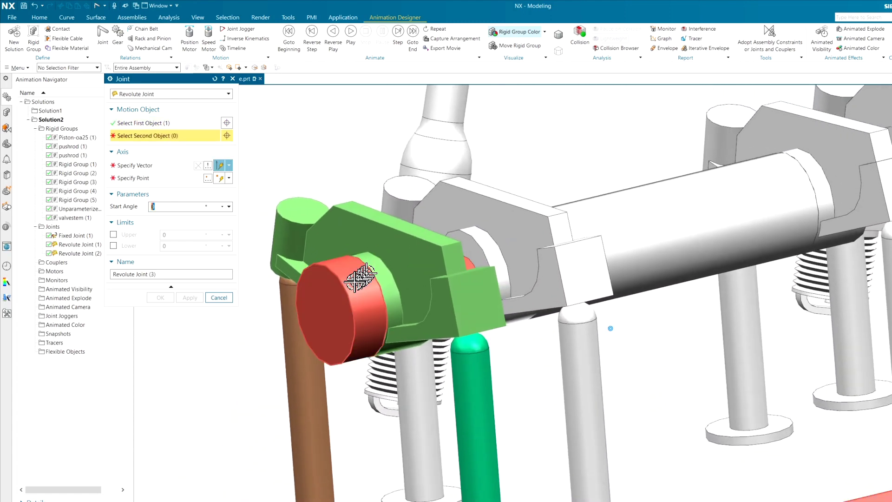
left_click(360, 278)
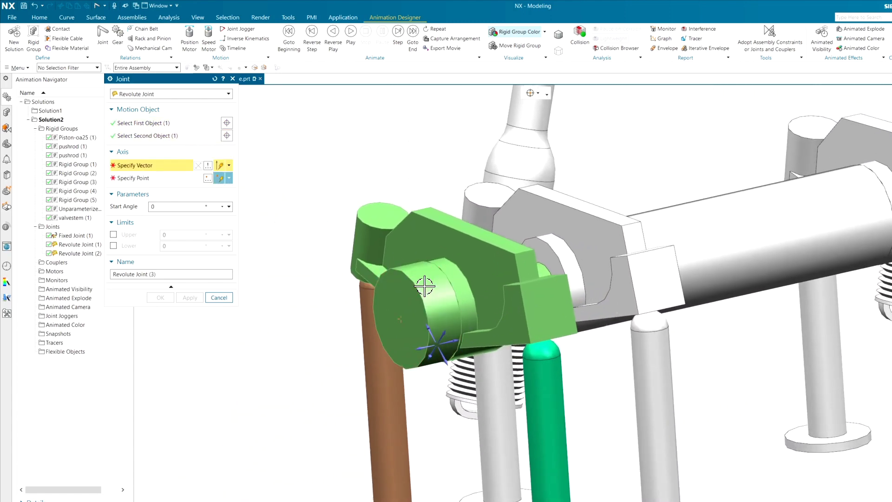
left_click(424, 287)
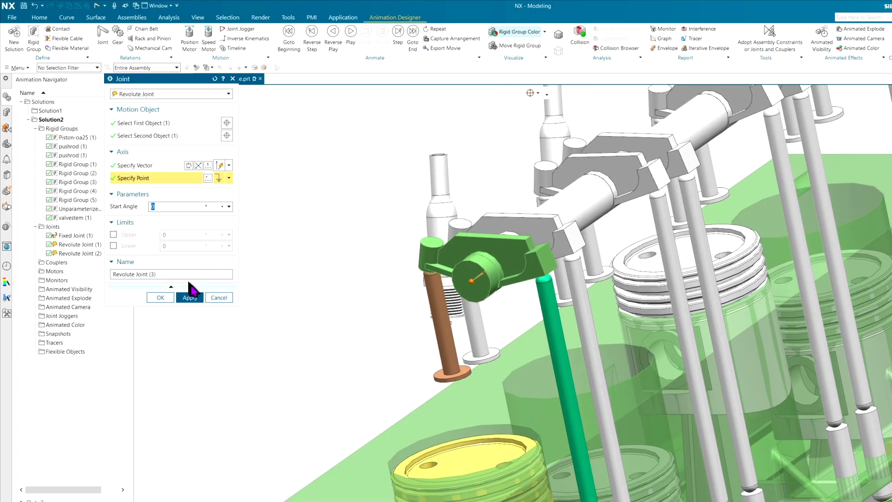
left_click(190, 297)
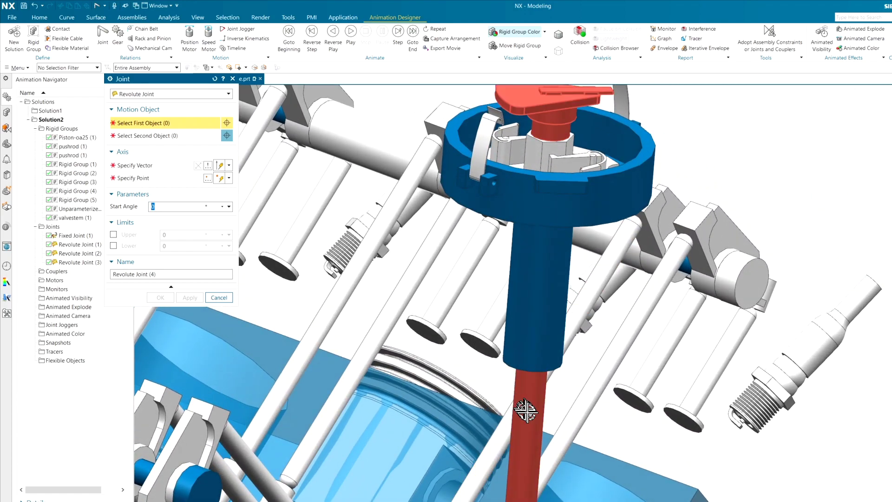
Create a revolute joint between the distributor shaft and its housing in the block group, about the shaft's axis, and finish adding joints.
left_click(526, 412)
left_click(535, 314)
left_click(536, 395)
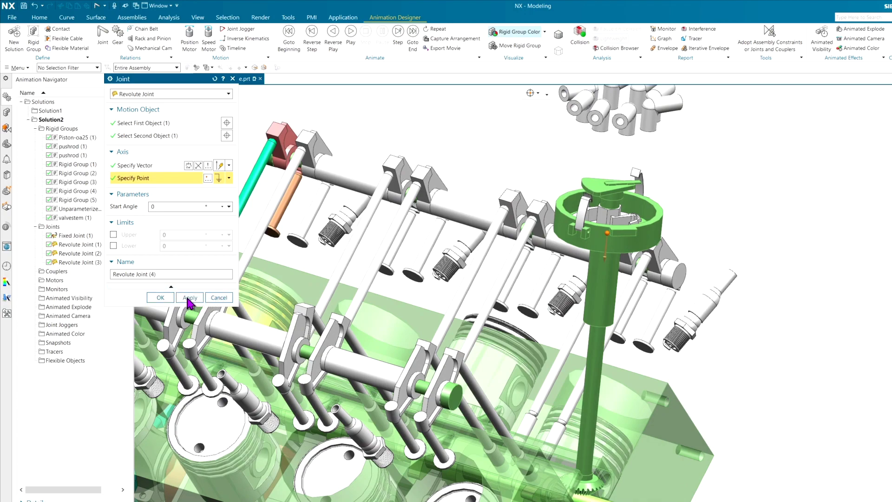
left_click(188, 298)
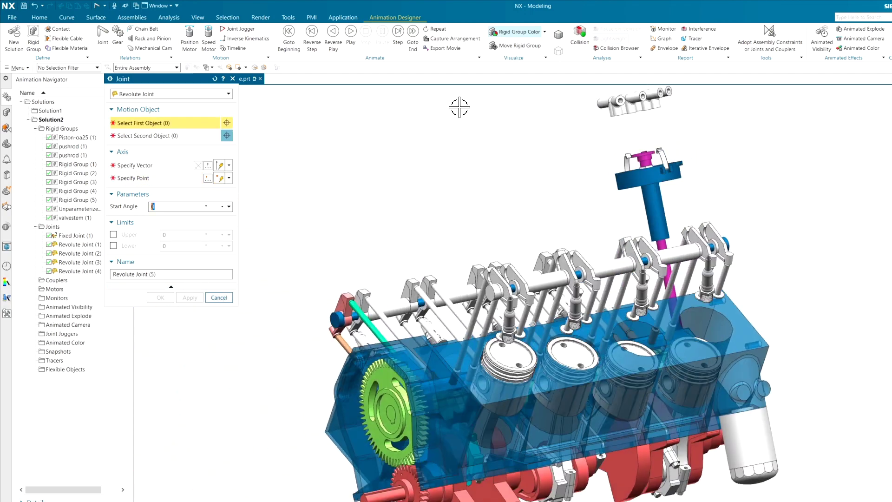
left_click(218, 298)
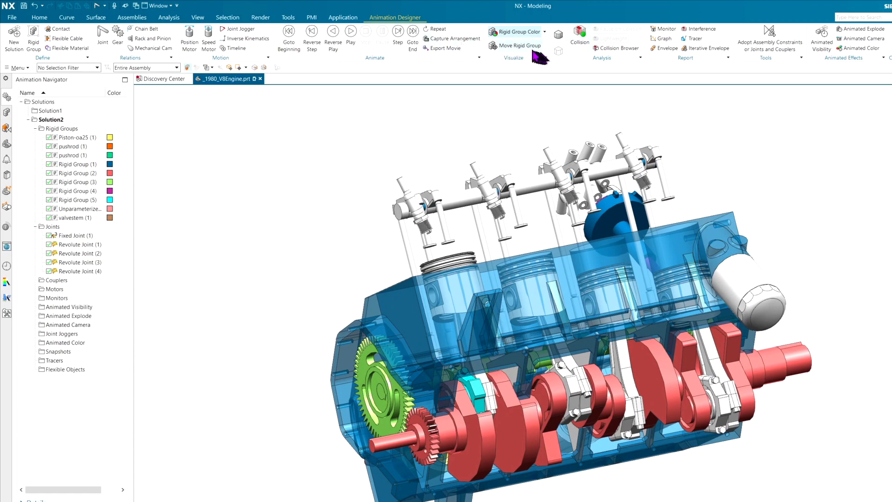
Test the crankshaft's revolute joint by rotating its rigid group with Move Rigid Group.
left_click(519, 45)
left_click(492, 418)
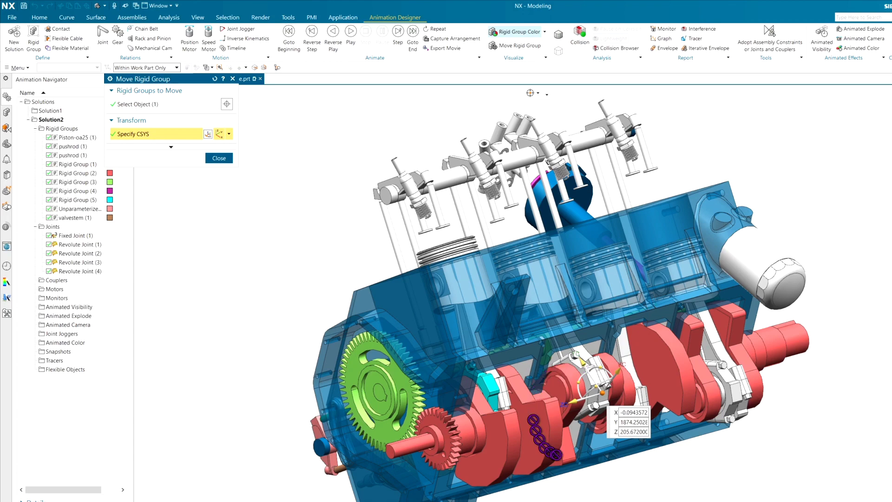
middle_click_drag(556, 454, 621, 373)
left_click_drag(622, 372, 699, 388)
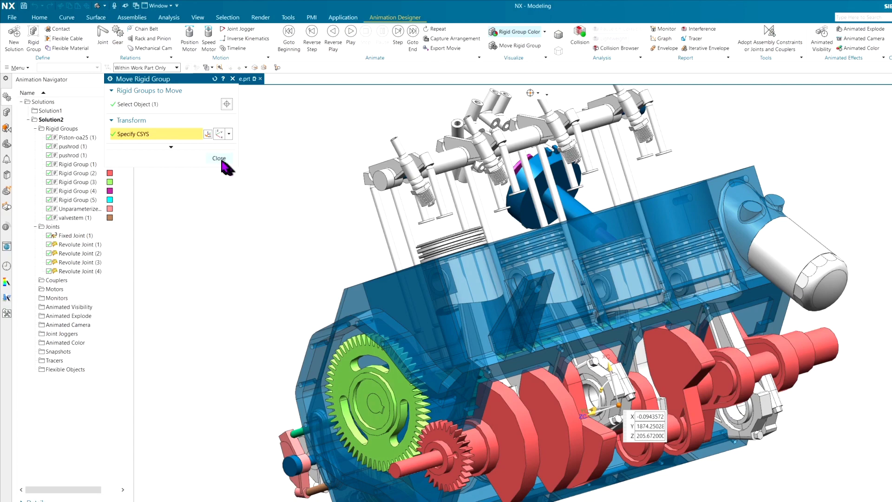
left_click(219, 158)
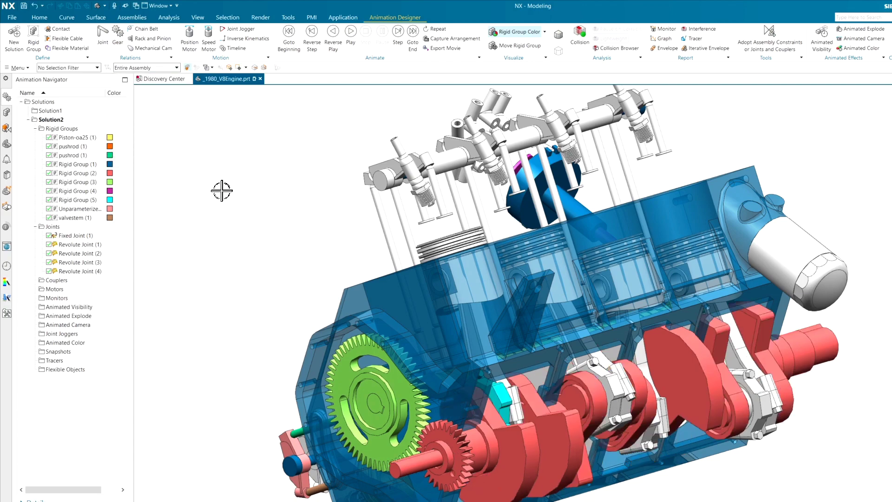
Create a revolute joint between the crankshaft and the first connecting rod, with its axis on the crank pin.
scroll(223, 190, "up", 5)
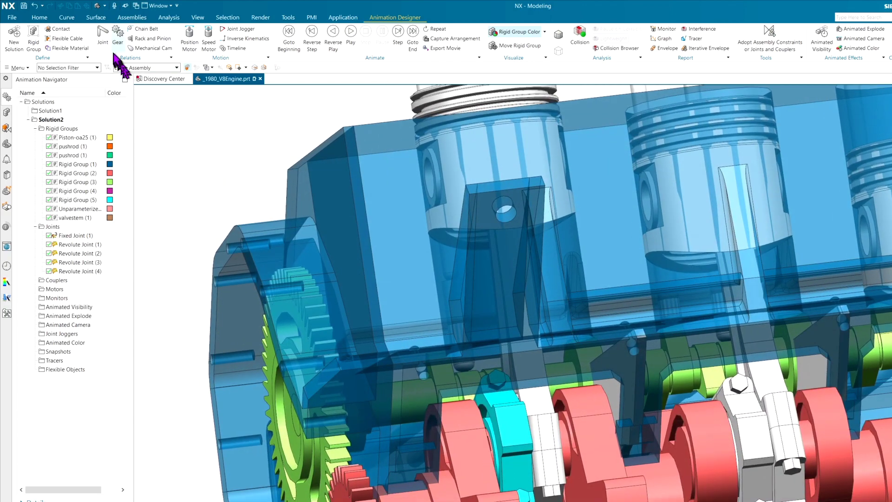
scroll(424, 319, "up", 5)
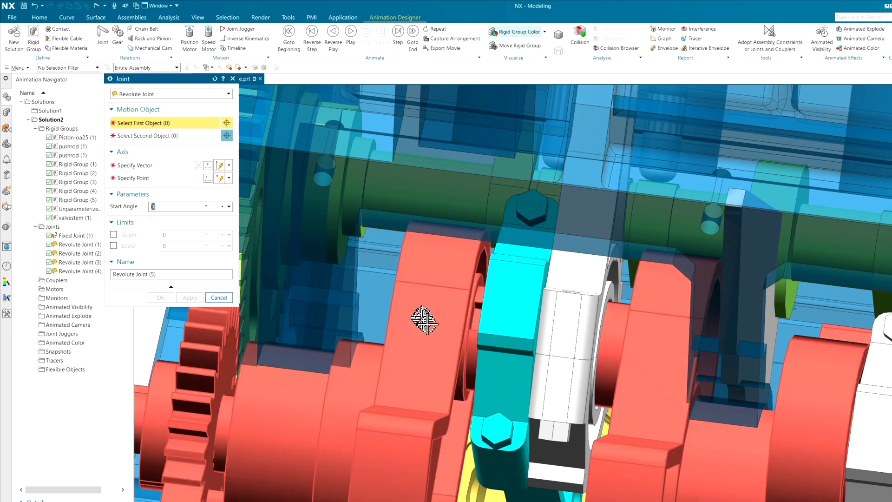
left_click(424, 319)
left_click(483, 302)
scroll(478, 360, "up", 2)
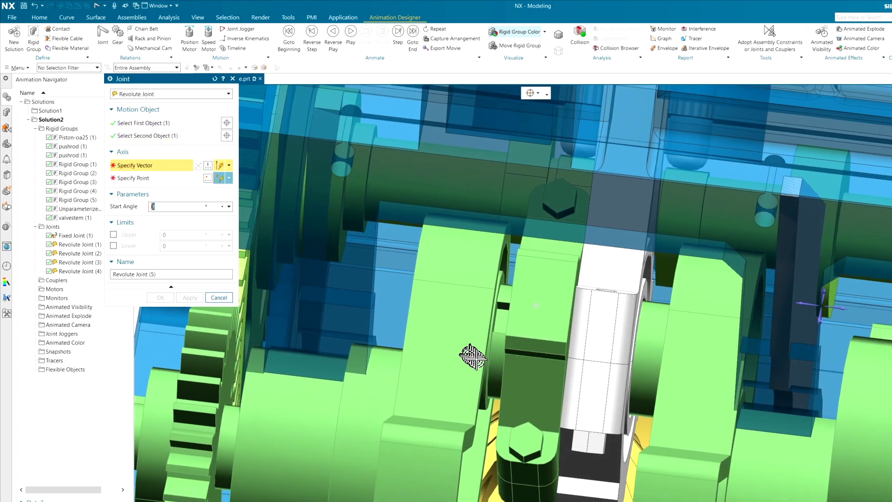
left_click(494, 363)
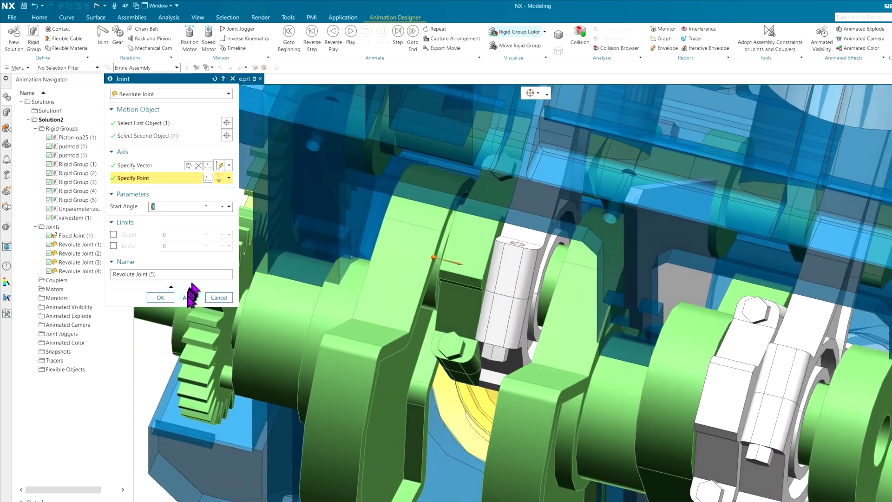
left_click(190, 297)
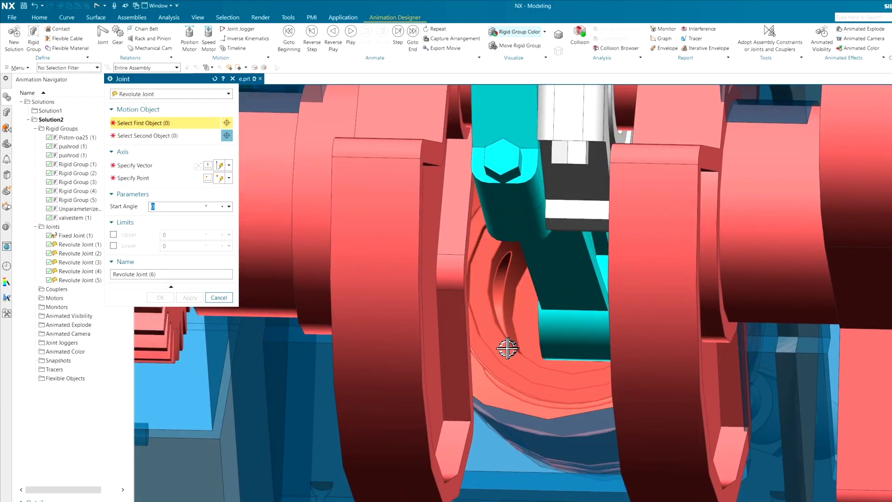
Create a revolute joint between the first piston and its connecting rod, about the piston pin's axis.
left_click(514, 351)
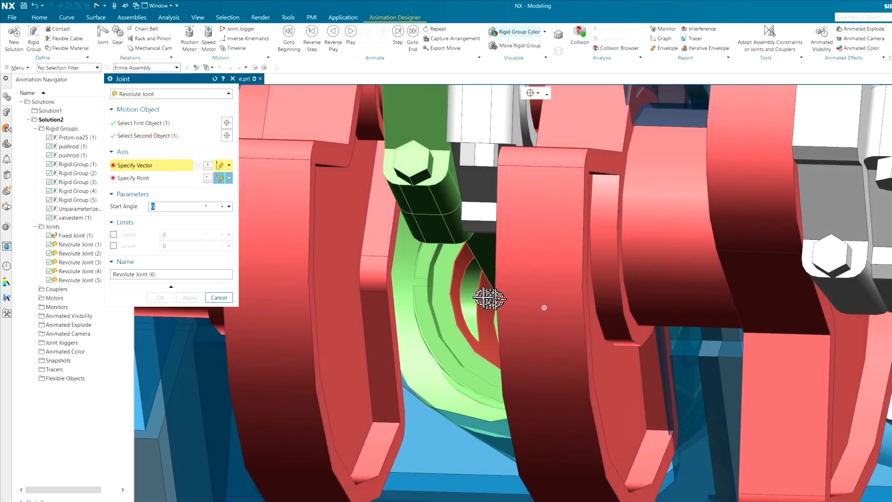
left_click(472, 298)
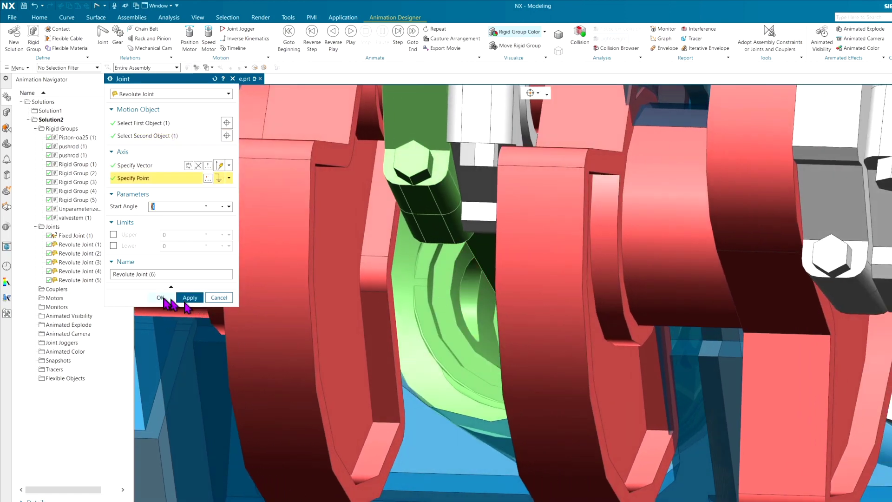
left_click(179, 299)
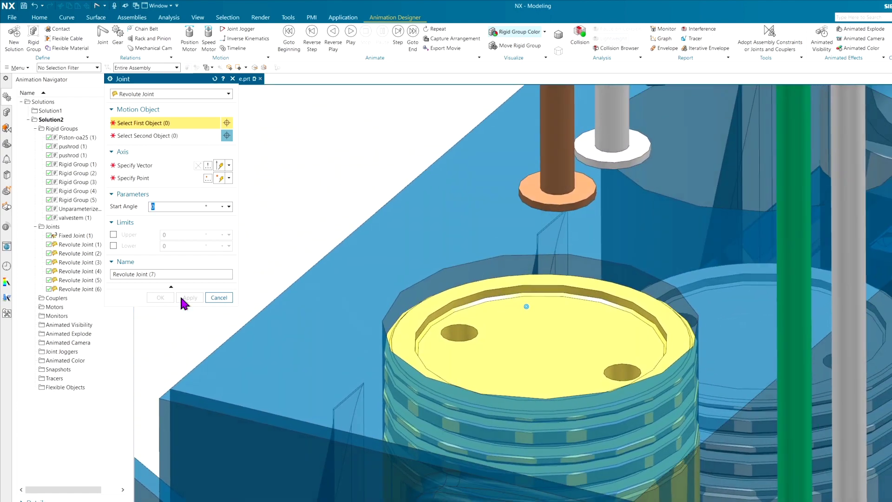
Create a slider joint between the first piston and the engine block, directed along the cylinder bore.
left_click(177, 93)
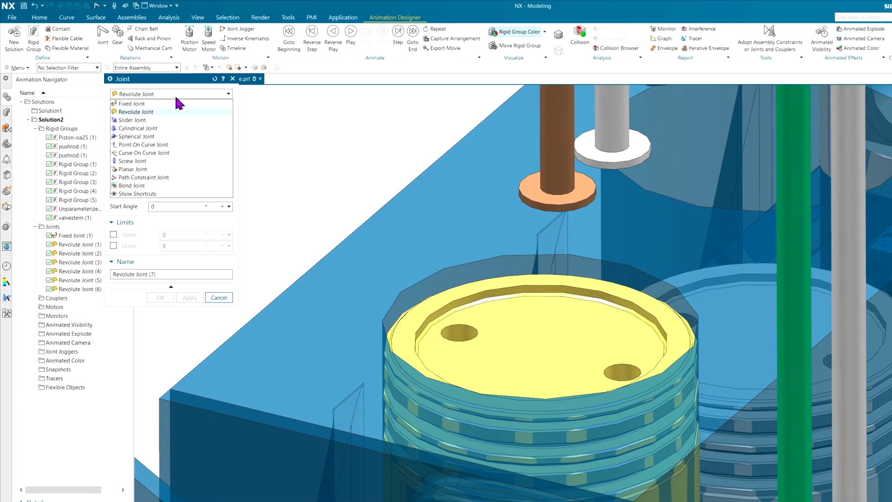
left_click(158, 120)
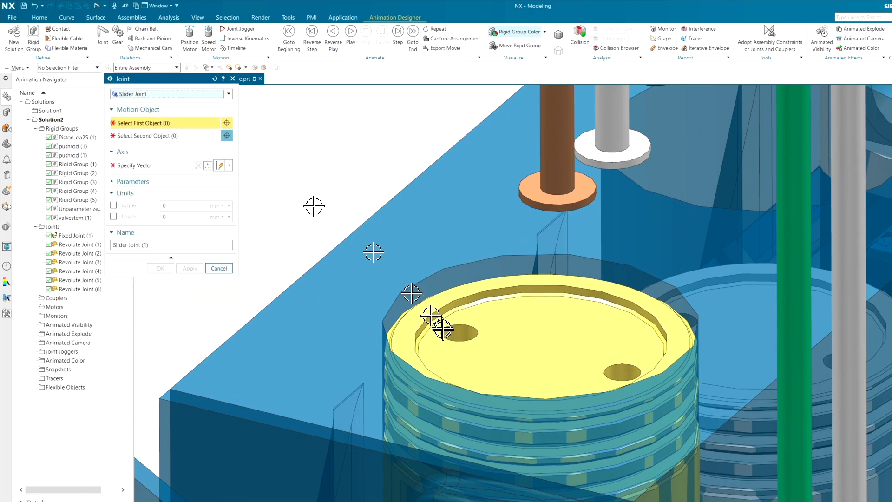
left_click(444, 309)
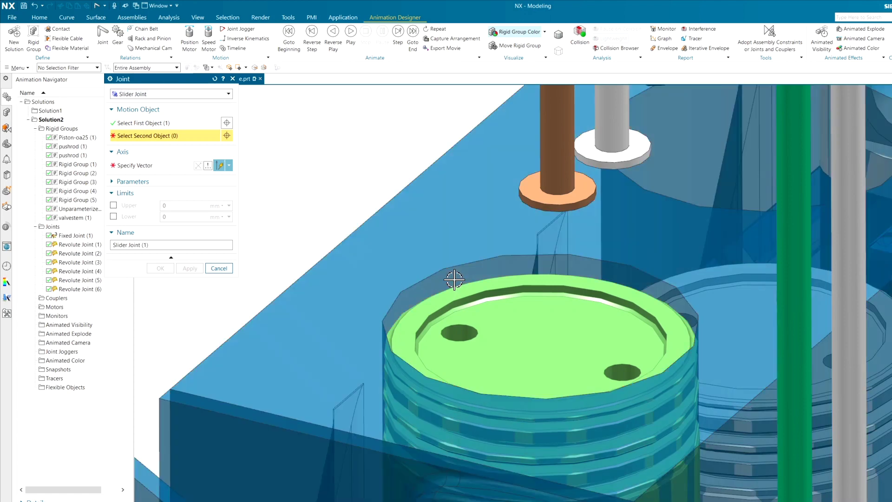
left_click(453, 280)
left_click(486, 273)
middle_click_drag(283, 215, 282, 217)
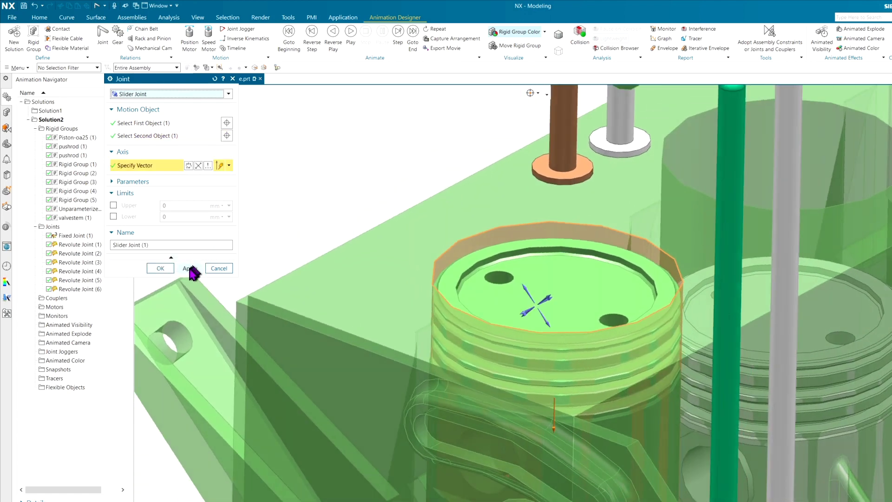
left_click(190, 269)
Create a slider joint between the first valve stem and the engine block, directed along the valve stem's axis.
middle_click_drag(288, 194, 389, 270)
left_click(449, 332)
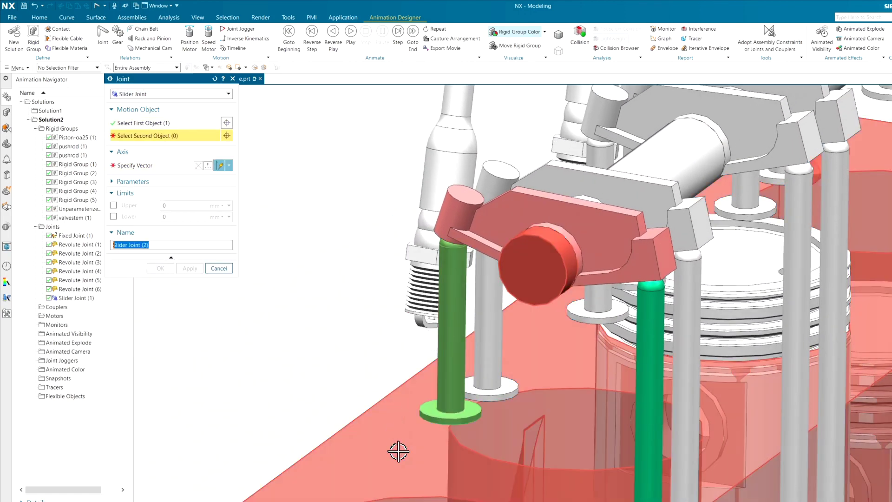
left_click(385, 434)
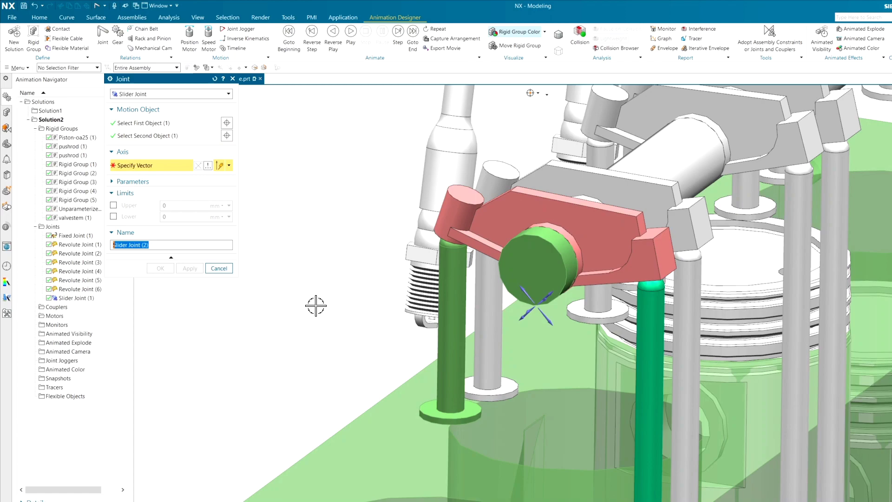
left_click(448, 358)
left_click(190, 269)
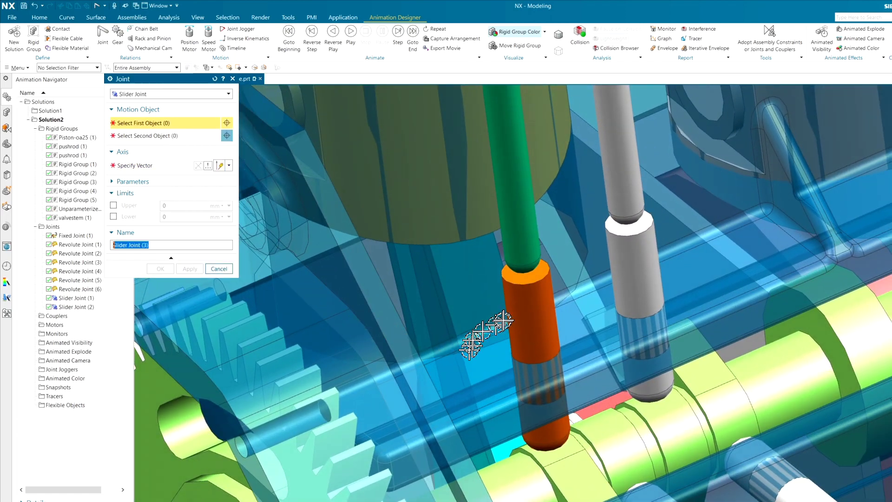
Create a slider joint between the orange lifter and the engine block, directed along the lifter's axis.
left_click(524, 319)
left_click(457, 302)
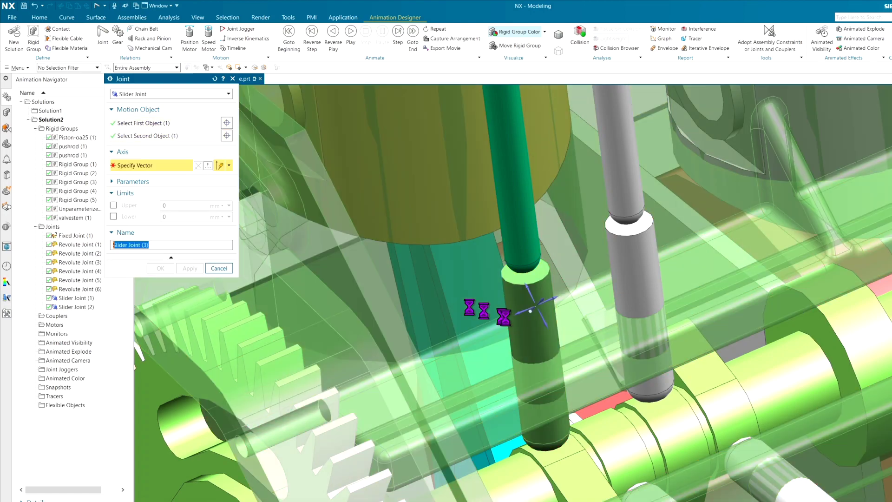
left_click(519, 322)
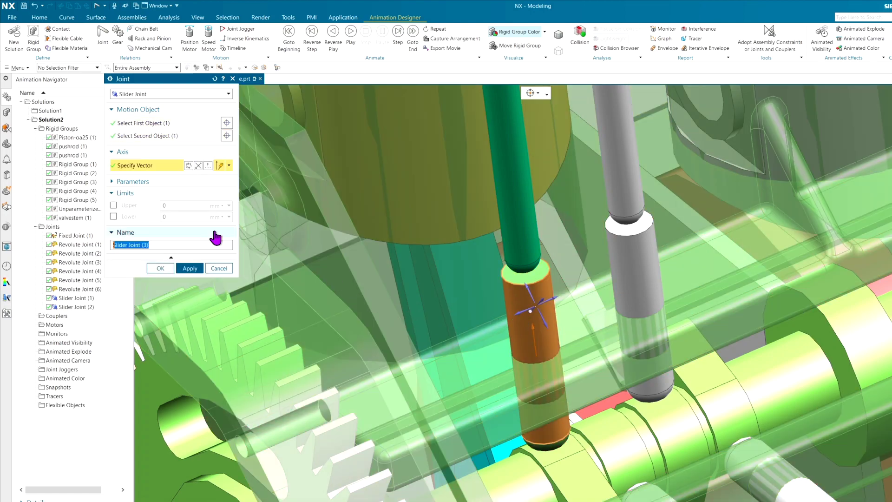
left_click(161, 269)
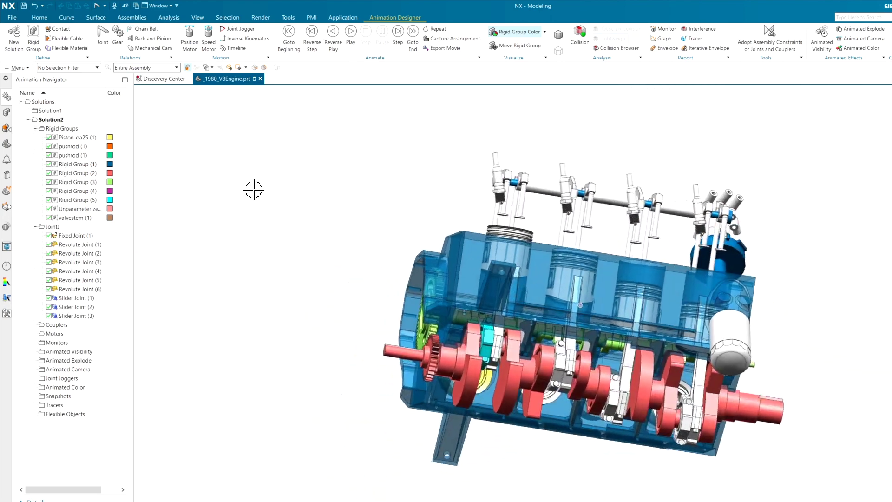
Test the crankshaft, connecting rod and piston linkage by rotating the crankshaft with Move Rigid Group.
left_click(513, 46)
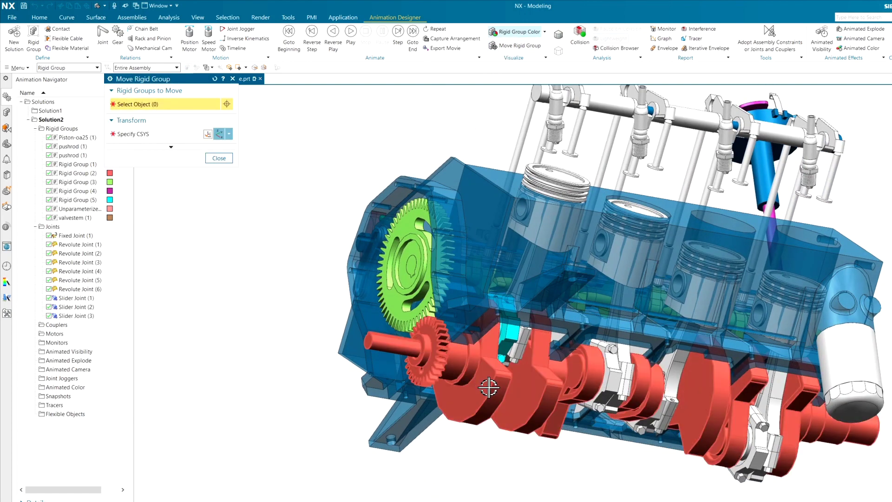
left_click(486, 386)
left_click_drag(648, 373, 669, 403)
left_click_drag(551, 383, 562, 327)
left_click_drag(613, 356, 473, 279)
left_click(219, 157)
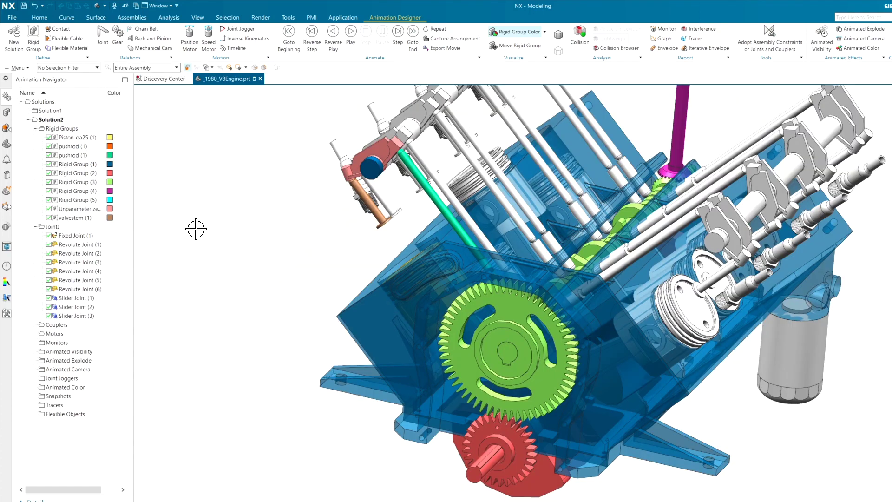
Couple the camshaft and crankshaft revolute joints with a gear at ratio 0.5, and test it by moving the crankshaft's rigid group.
left_click(118, 36)
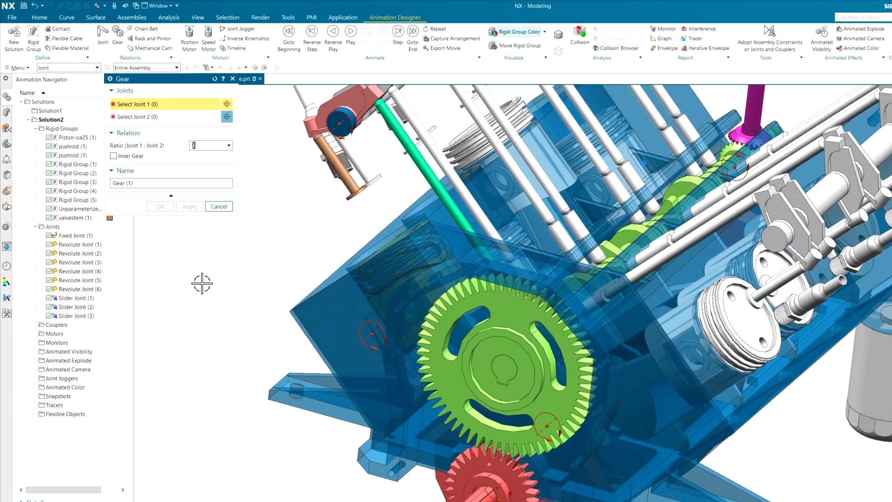
scroll(202, 283, "up", 3)
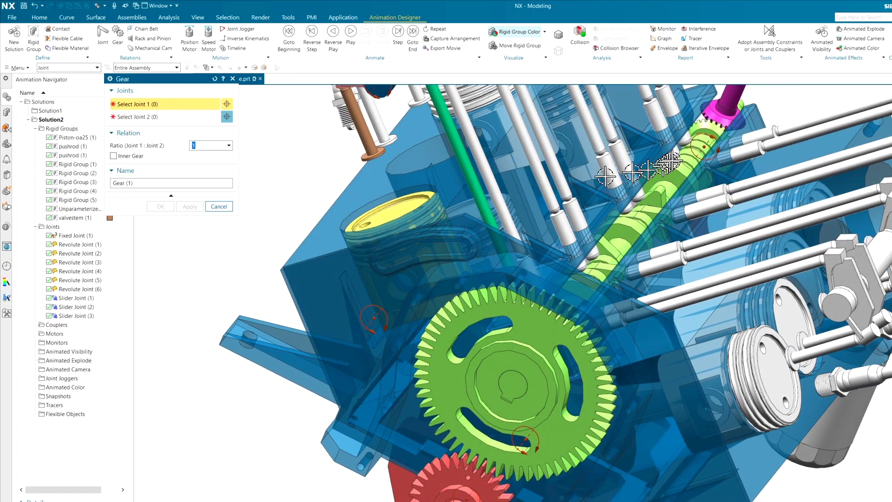
left_click(701, 150)
scroll(525, 395, "down", 2)
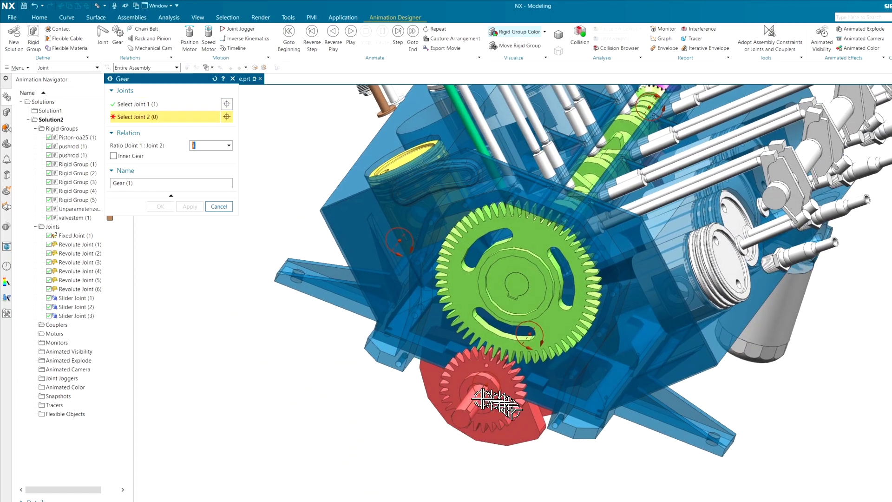
left_click(483, 387)
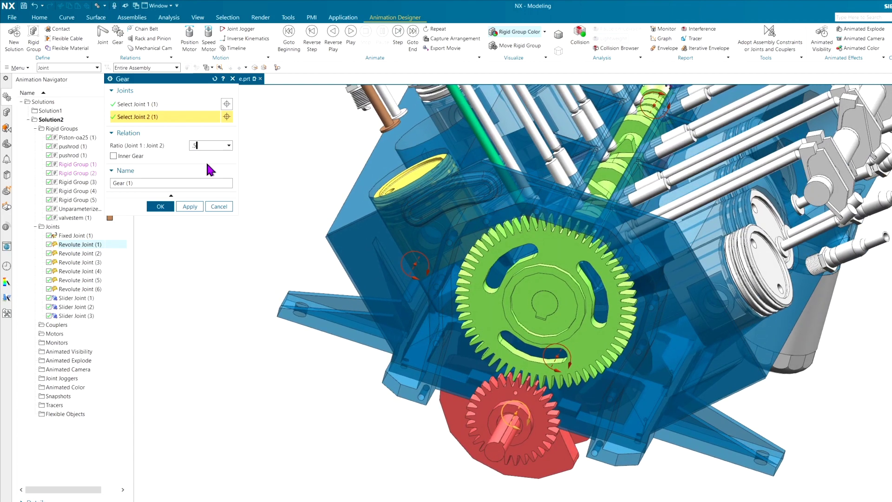
left_click(162, 206)
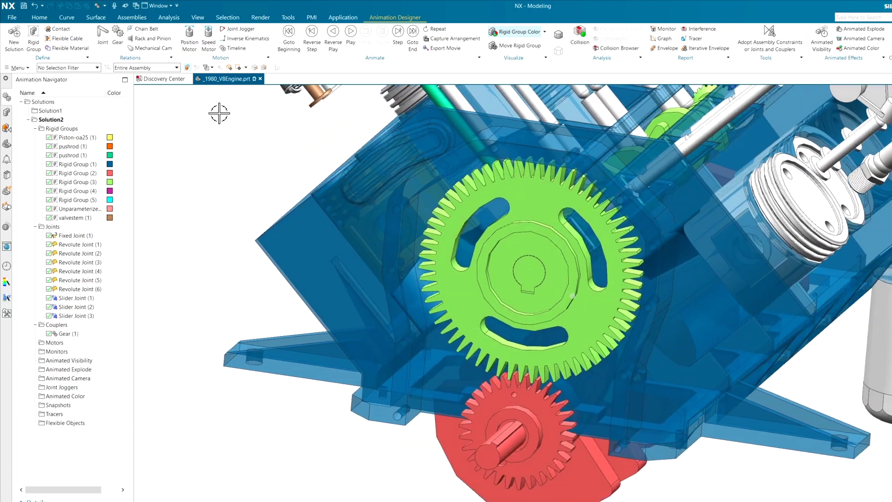
left_click(519, 47)
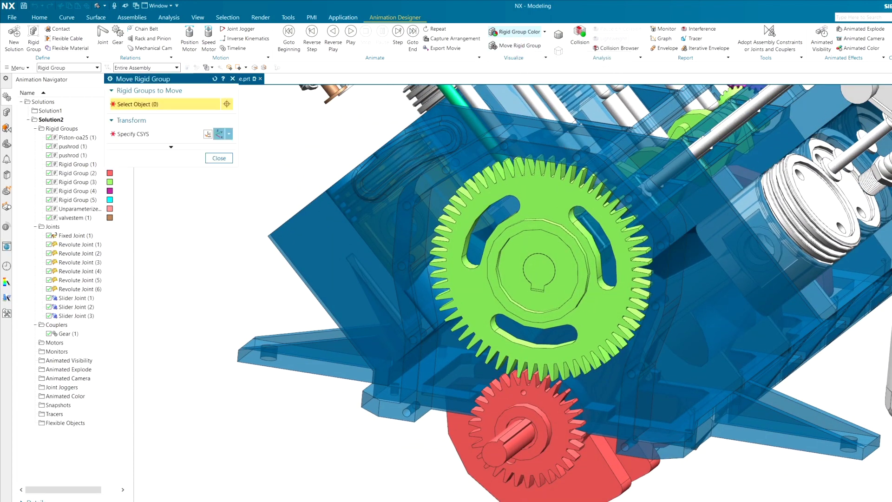
left_click(599, 470)
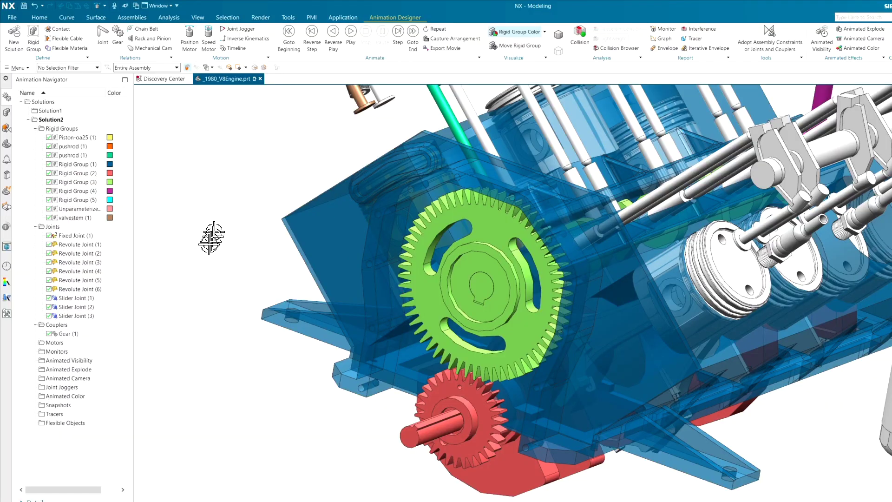
Add a position motor to the crankshaft's revolute joint, using the Angle method and entering the event's speed.
left_click(189, 37)
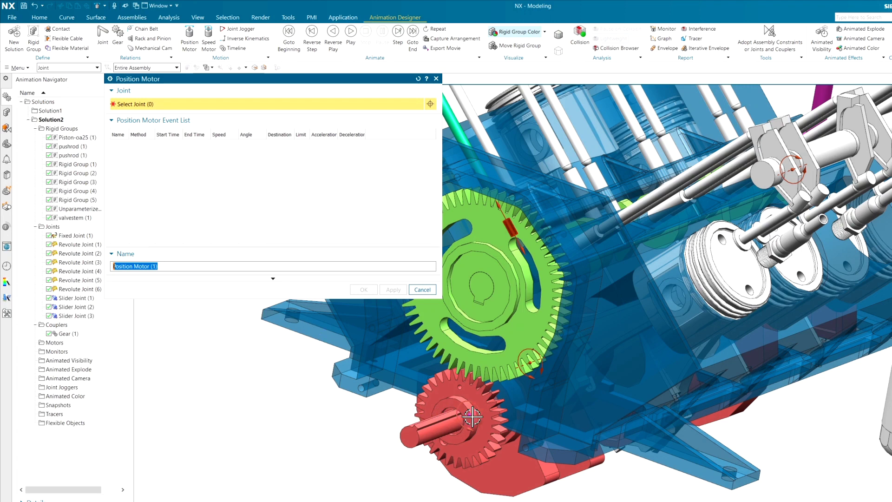
left_click(473, 417)
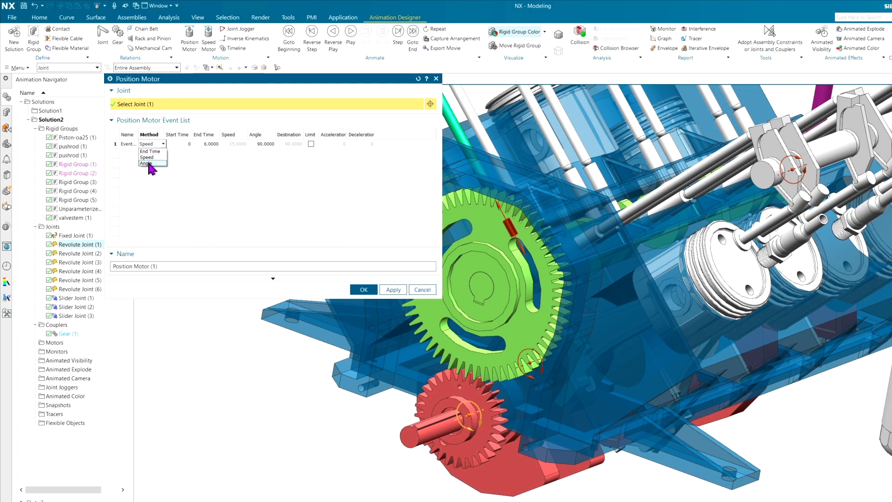
left_click(222, 144)
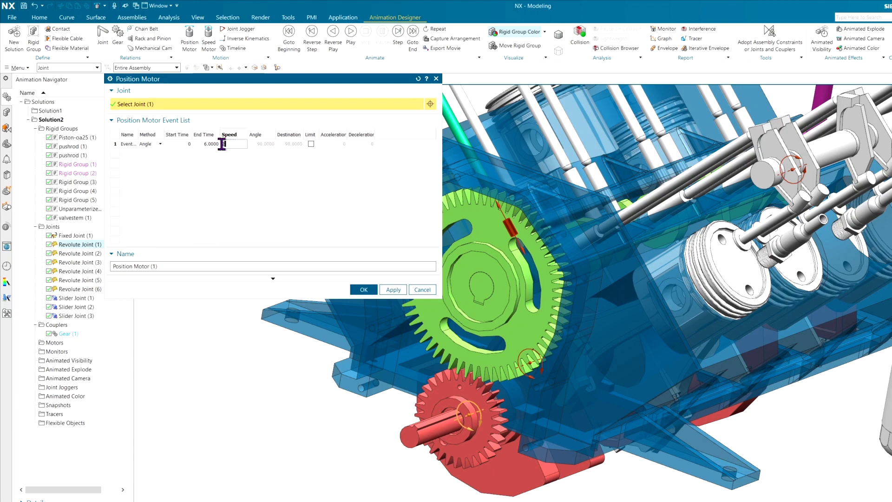
left_click(367, 287)
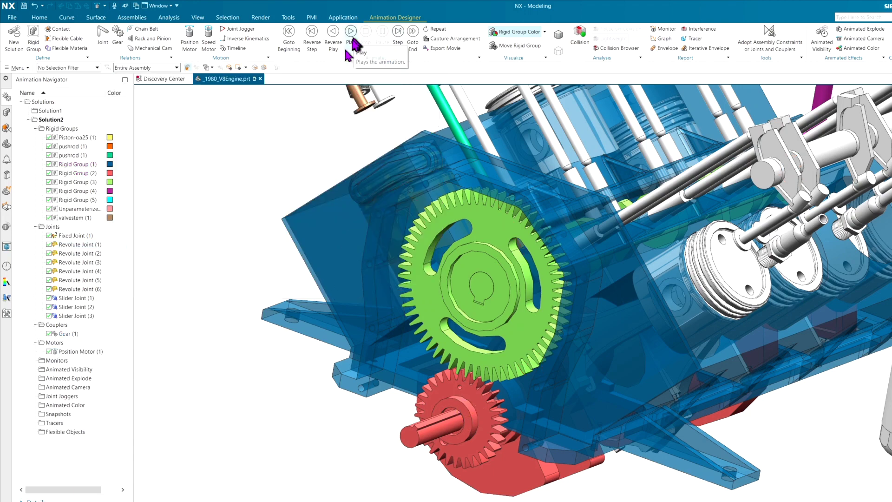
Play the motor-driven animation to examine the crankshaft, gears and first piston in motion, and stop it.
left_click(351, 32)
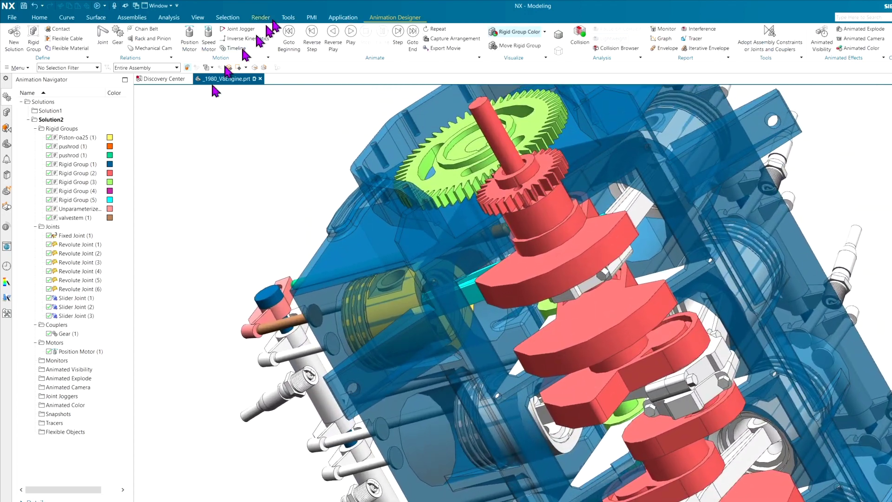
left_click(350, 32)
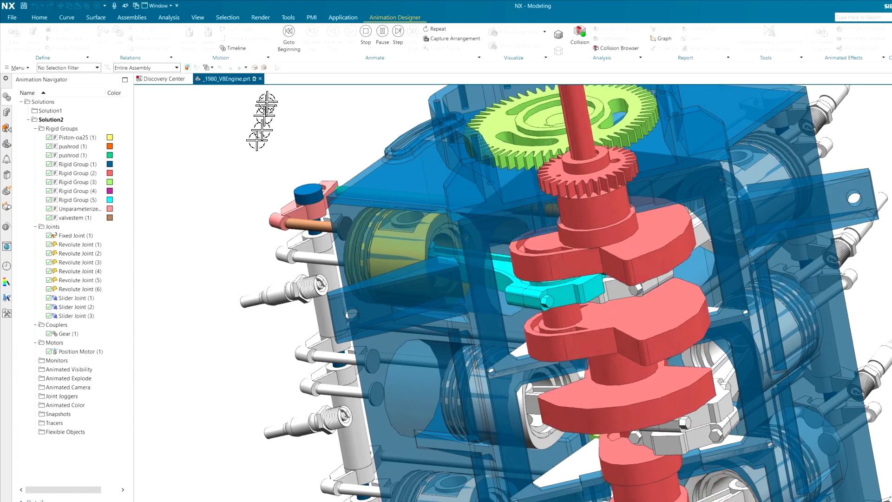
left_click(365, 37)
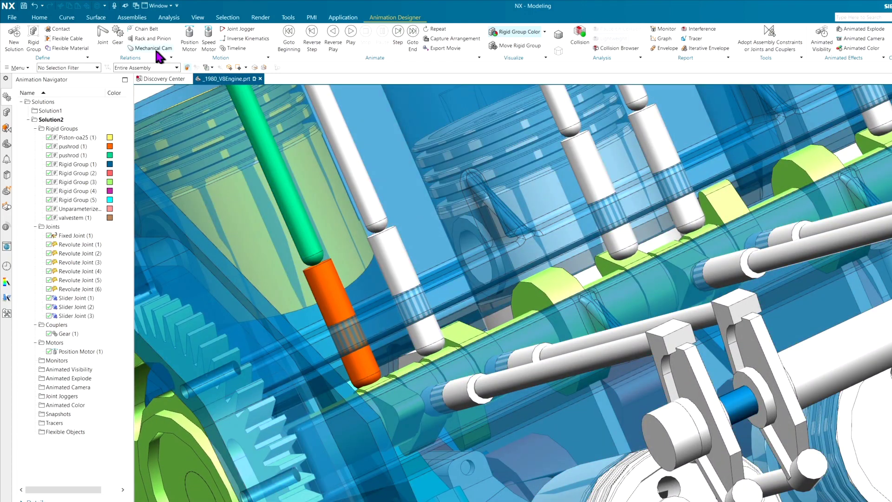
Create a mechanical cam from the camshaft joint and first lobe's tangent faces to the lifter's slider joint and tip faces.
left_click(157, 50)
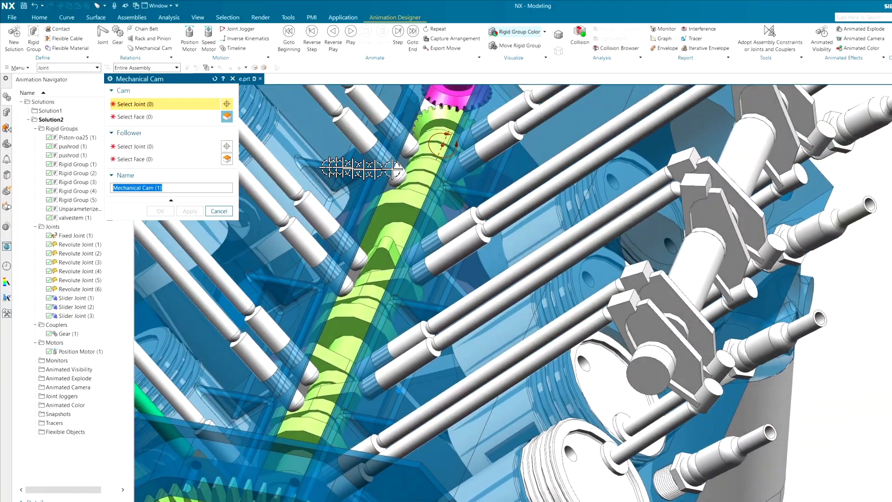
left_click(438, 150)
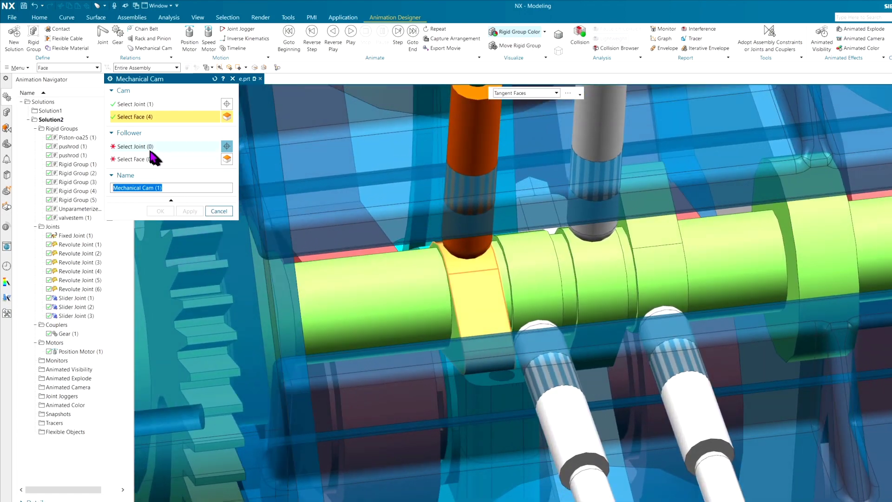
left_click(149, 148)
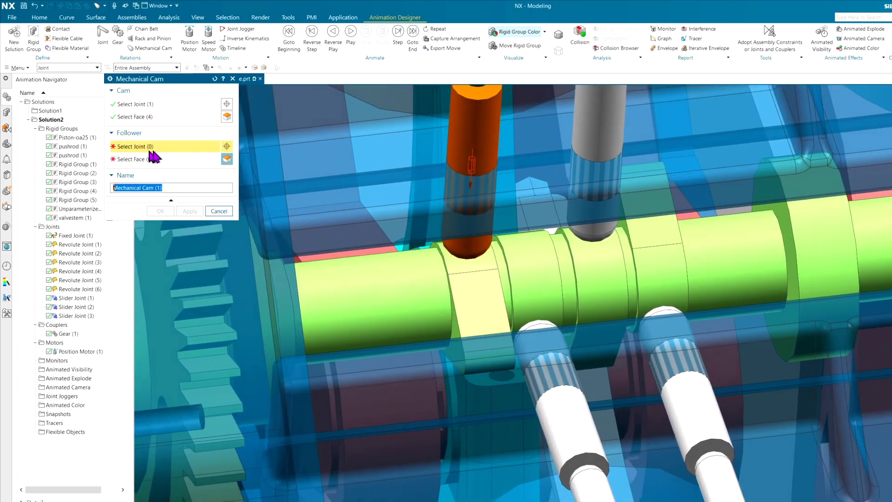
left_click(467, 179)
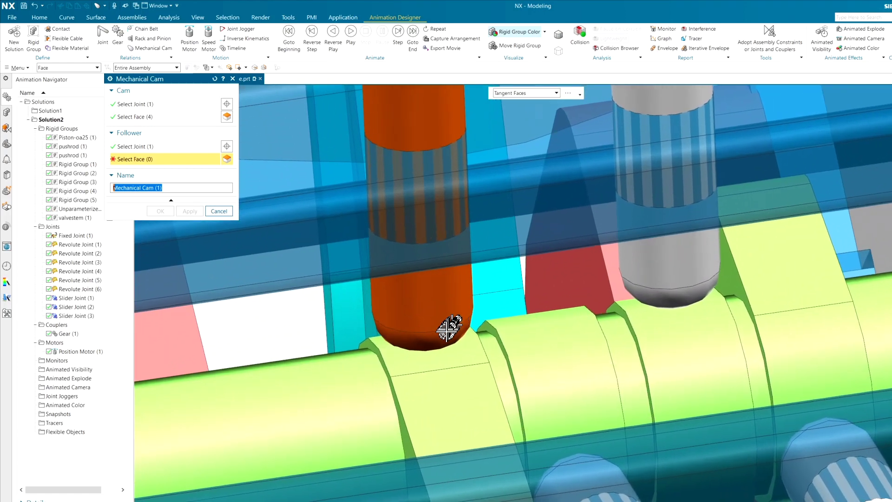
left_click(440, 340)
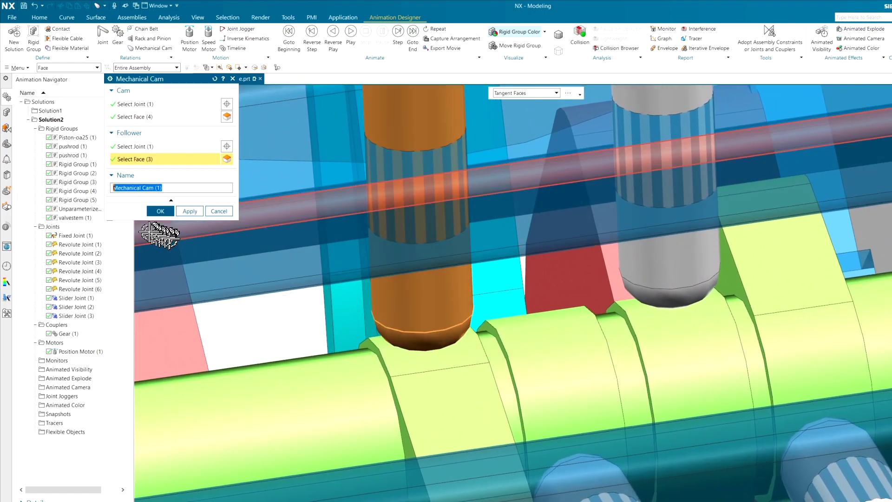
left_click(160, 212)
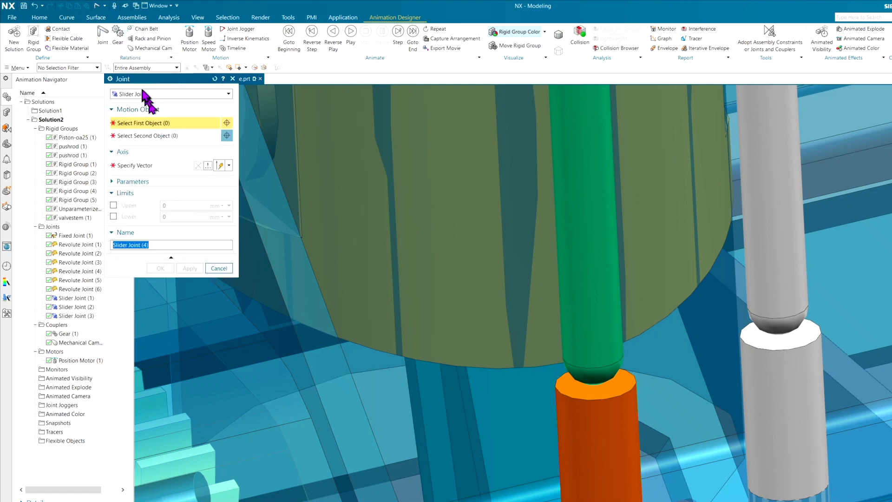
Create a spherical joint between the green pushrod and the lifter below it, using the Static Wireframe display style for picking its point.
left_click(142, 95)
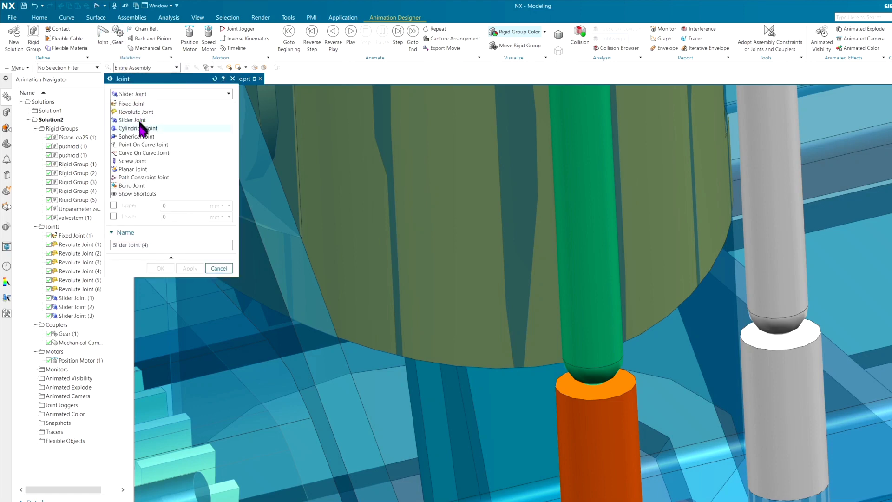
left_click(141, 136)
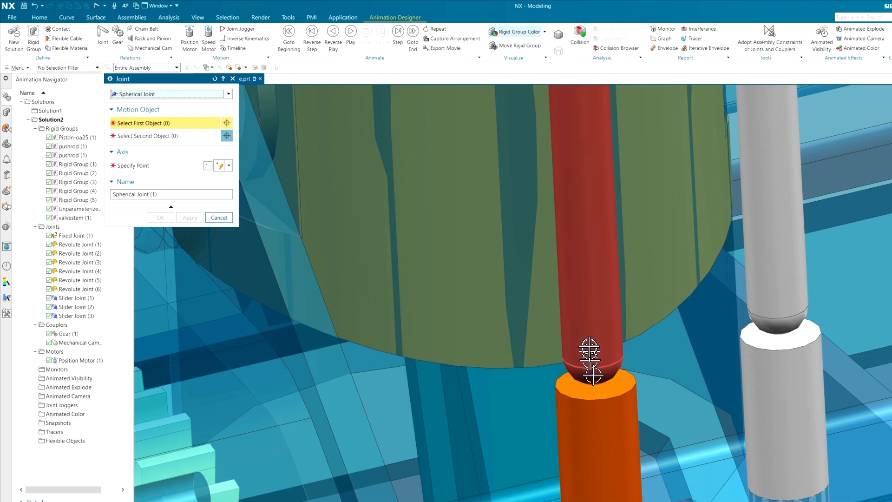
left_click(589, 335)
left_click(598, 421)
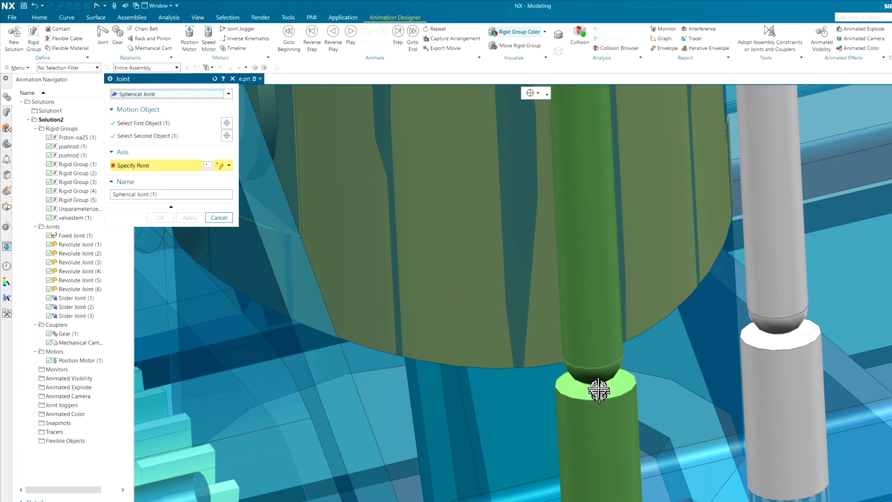
scroll(598, 390, "up", 5)
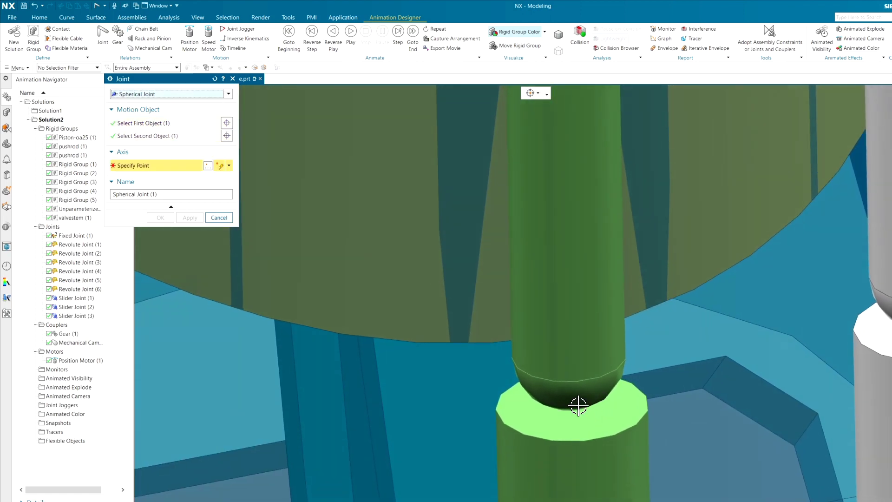
left_click(199, 17)
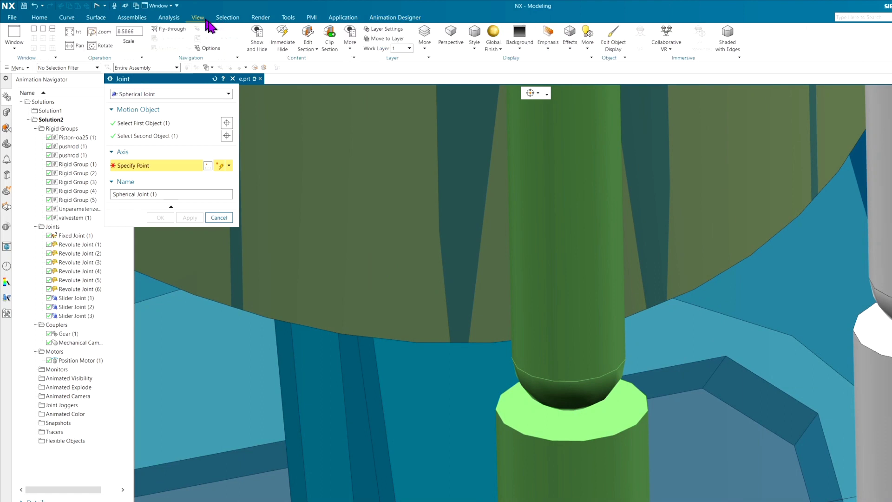
left_click(474, 49)
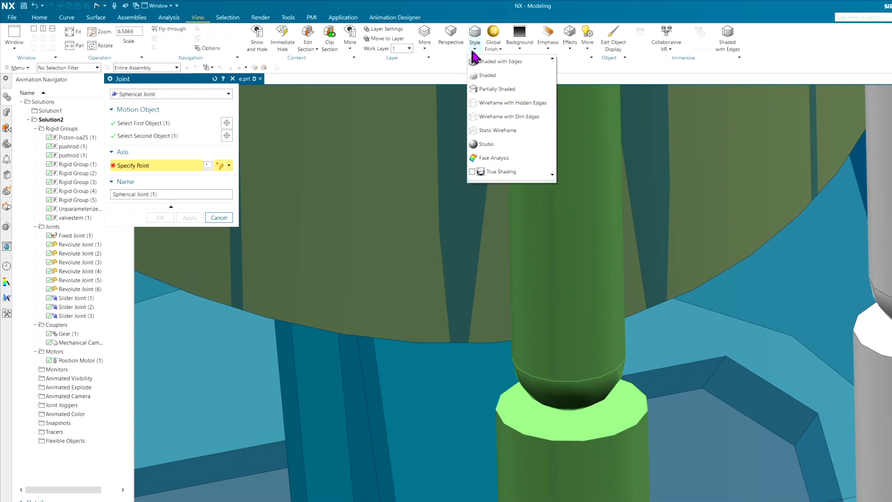
left_click(496, 130)
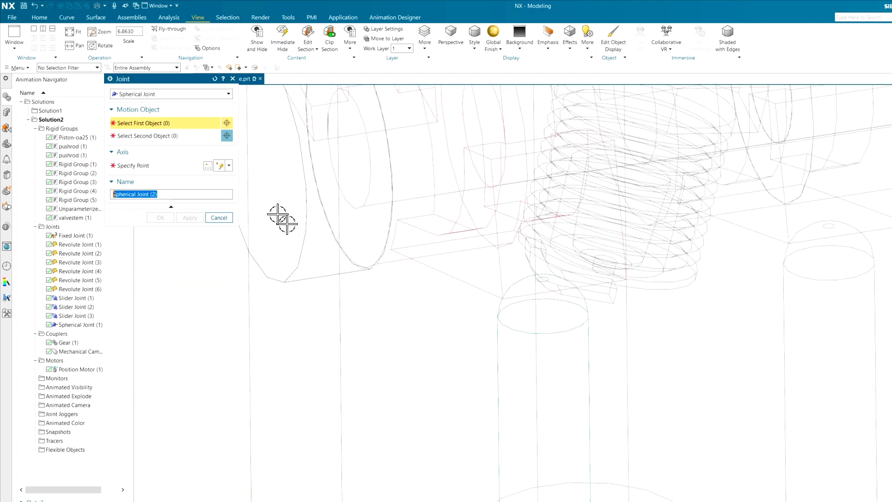
Create spherical joints between the rocker arm and the green pushrod's top, and between the rocker arm and the valve stem's tip.
left_click(431, 251)
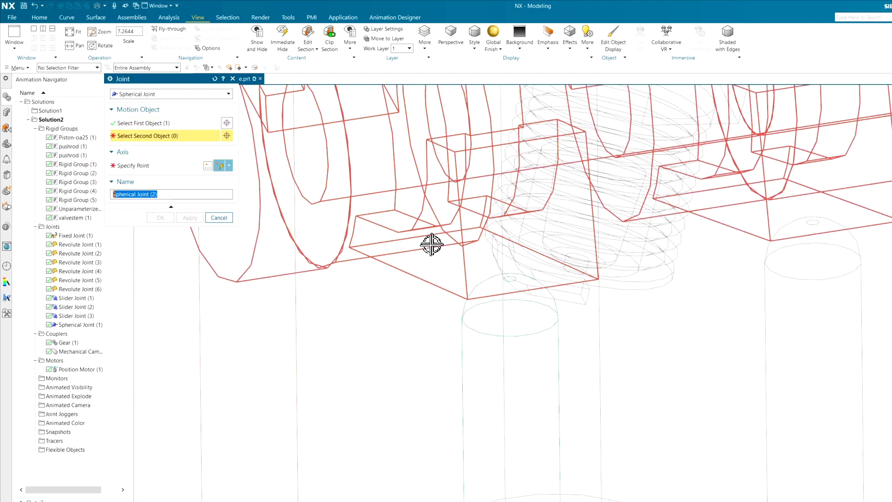
left_click(470, 352)
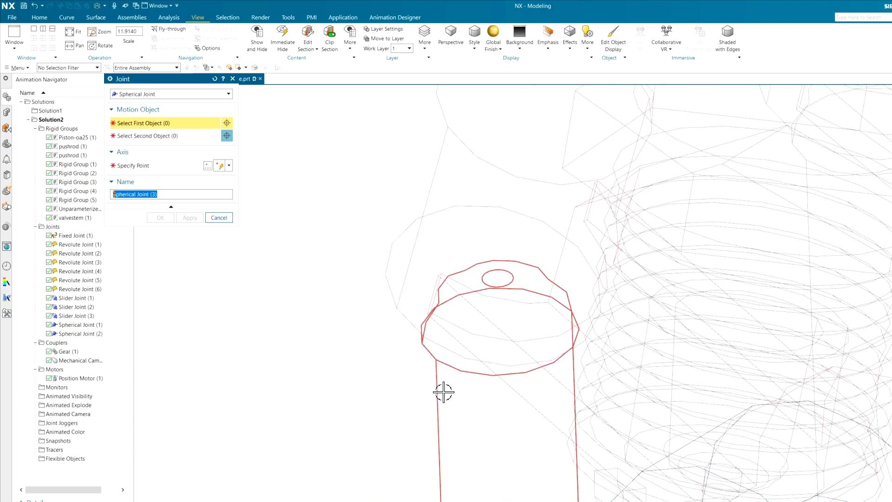
left_click(492, 205)
left_click(483, 318)
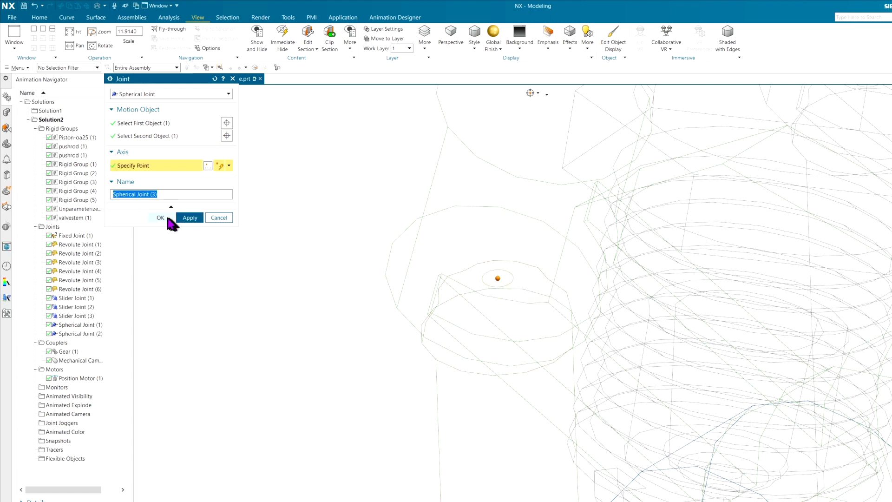
left_click(163, 218)
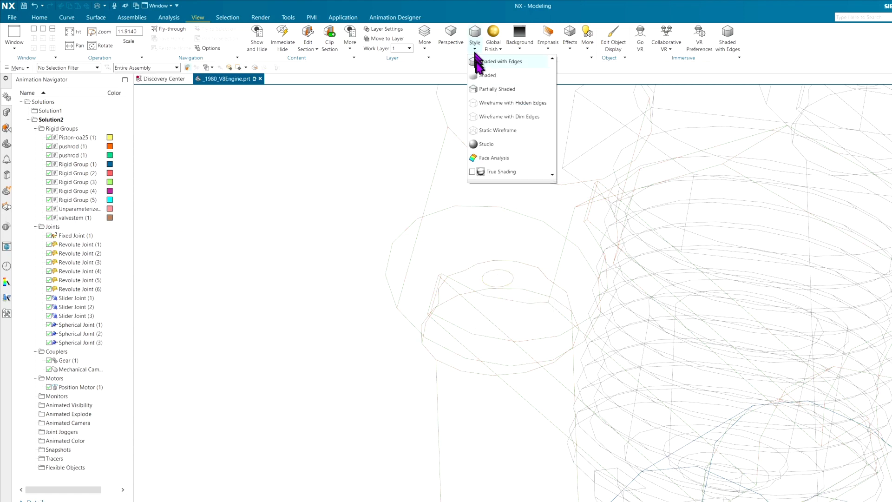
Set the display style to Shaded with Edges.
left_click(498, 61)
scroll(245, 203, "down", 10)
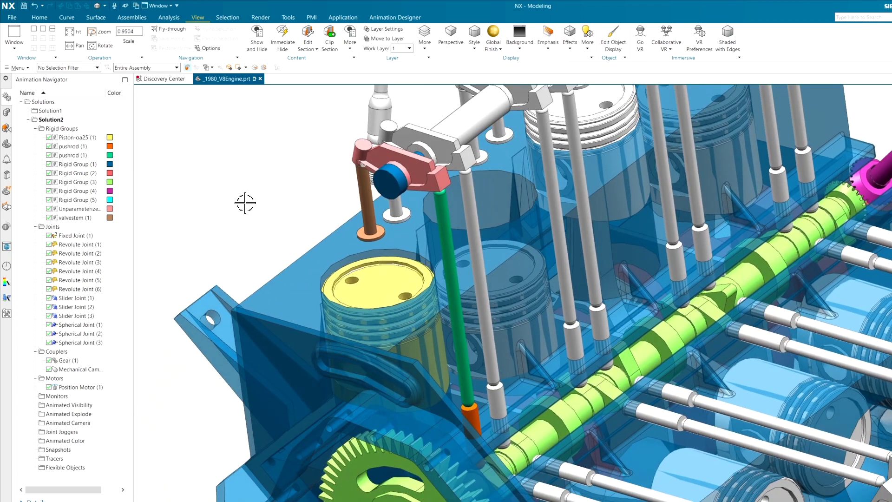
scroll(245, 203, "down", 2)
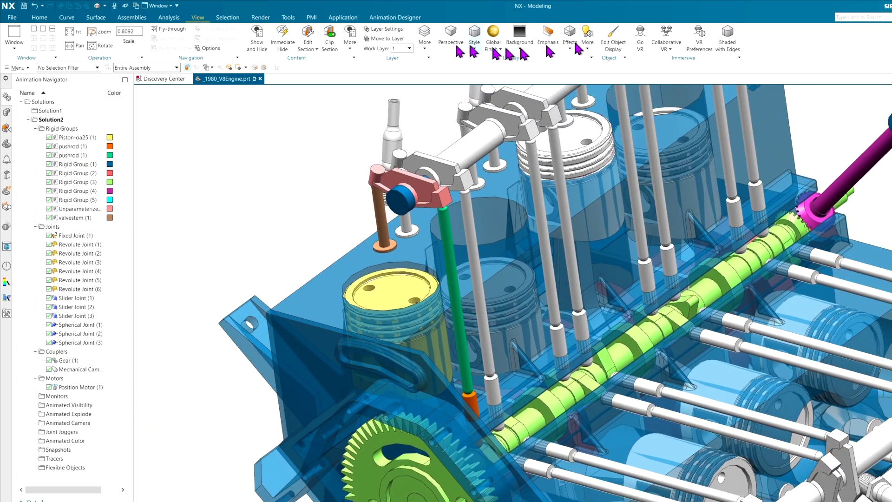
Create a gear coupler with ratio 1 between the camshaft's and the distributor shaft's revolute joints, and turn off the rigid group colors.
left_click(414, 19)
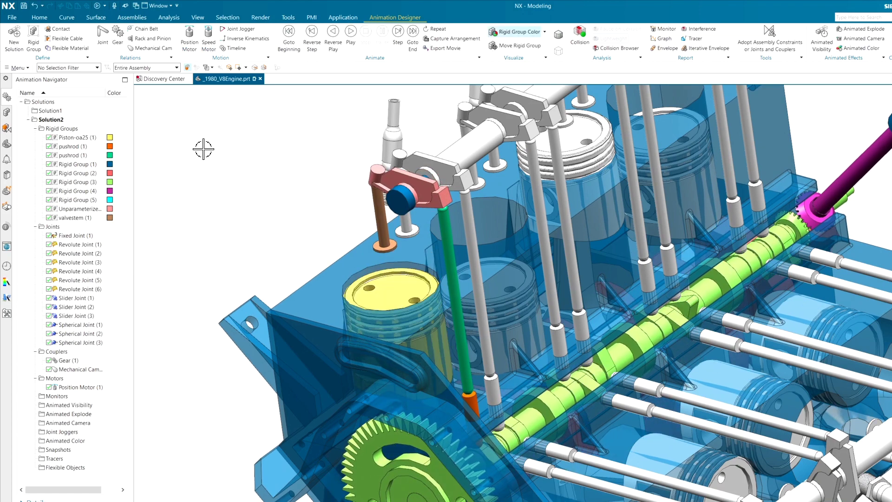
key("Home")
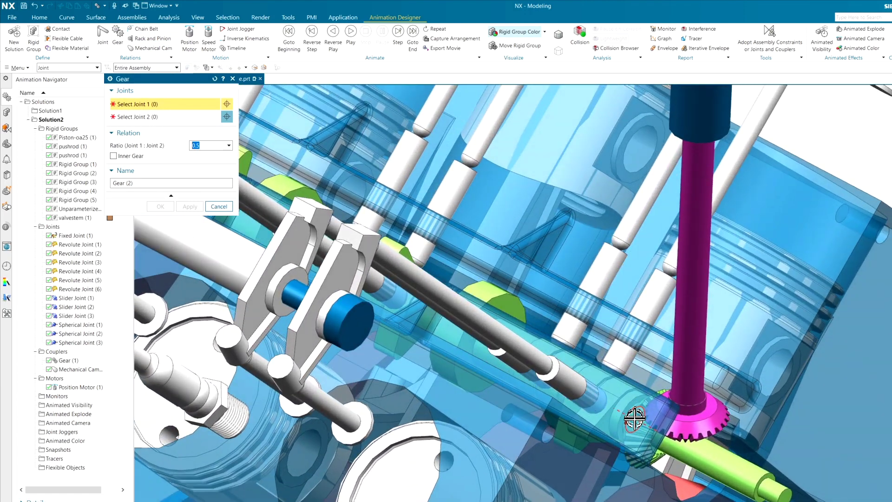
left_click(634, 420)
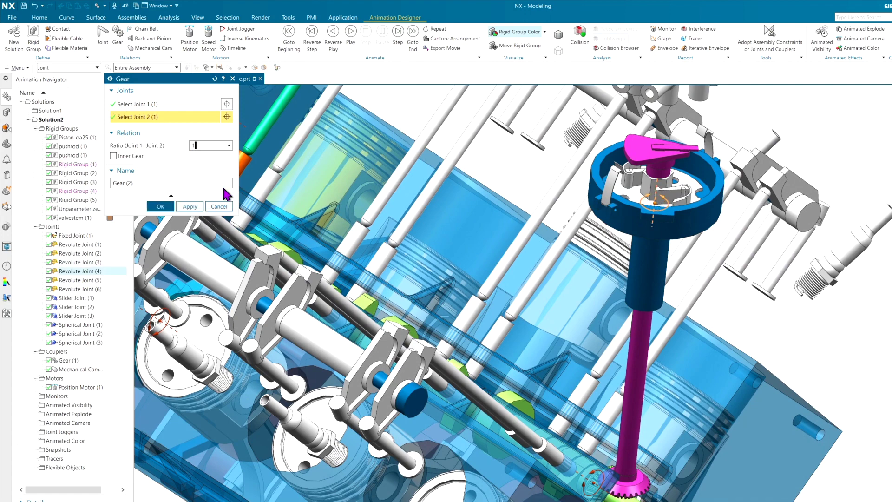
left_click(167, 205)
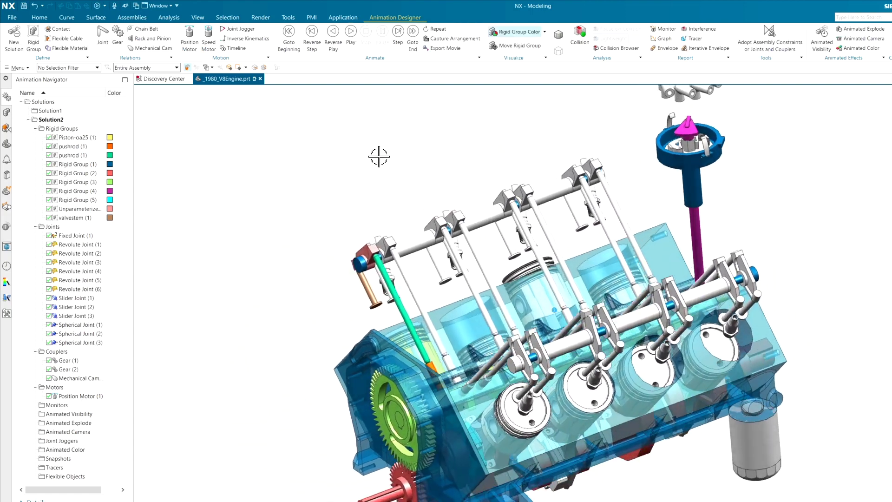
left_click(524, 31)
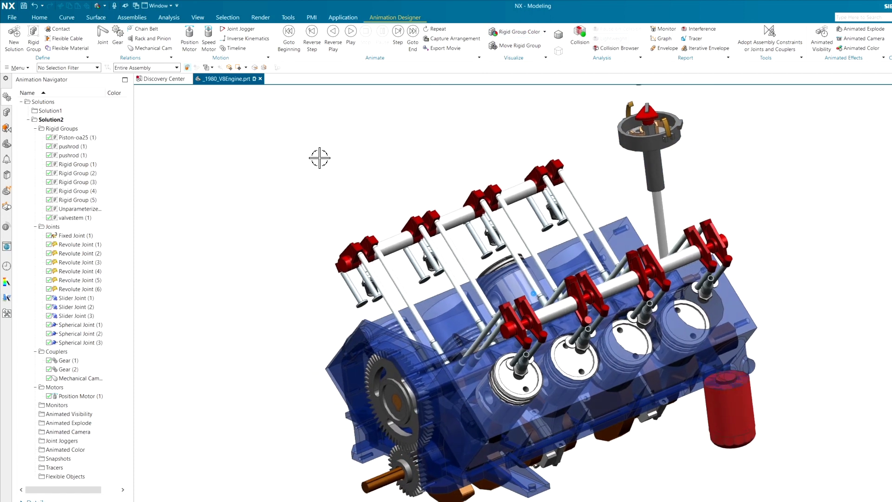